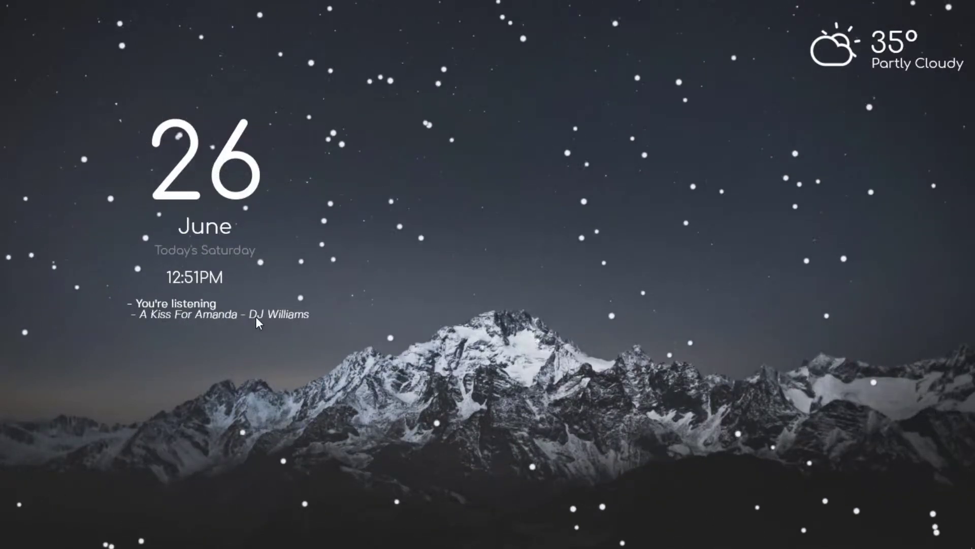
Apply the Windows theme in the personalization settings and close Settings
mouse_move(355, 548)
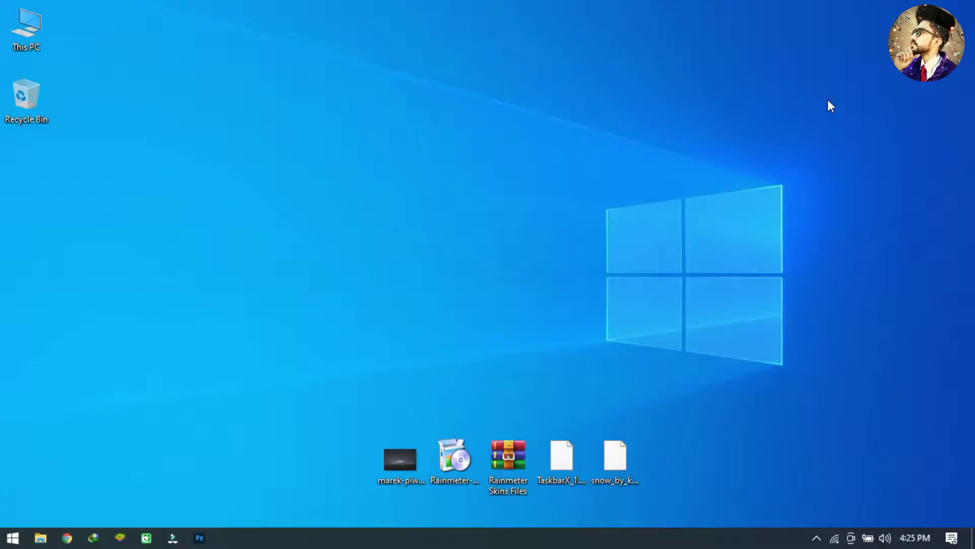
right_click(714, 112)
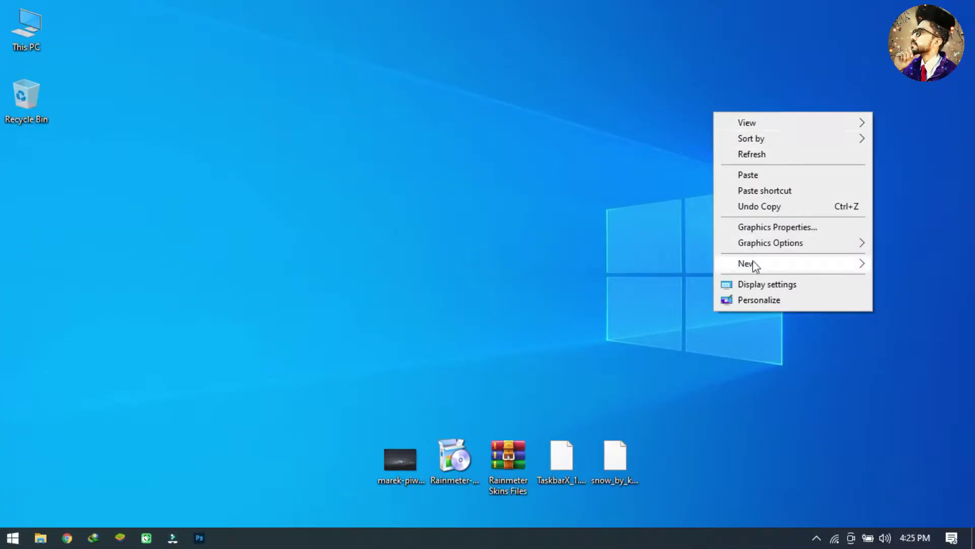
left_click(760, 301)
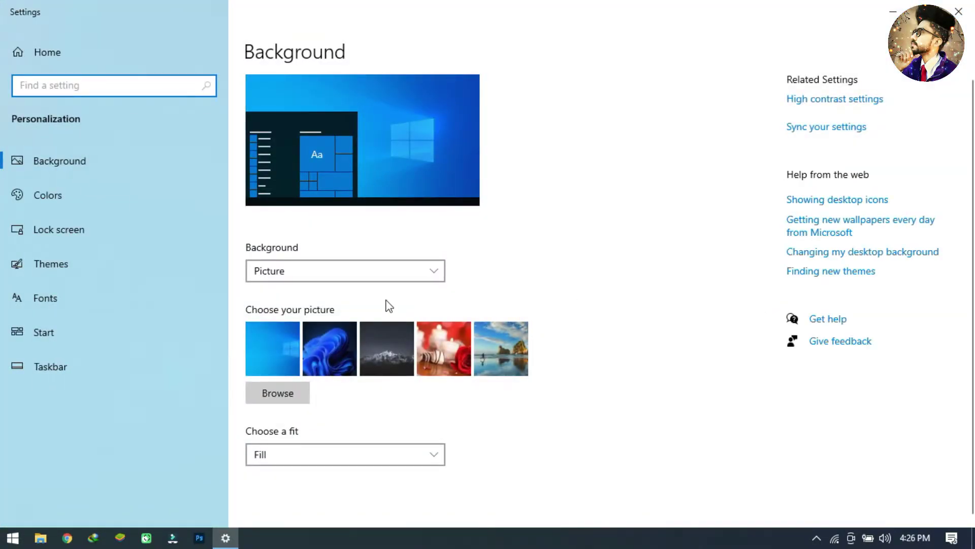
left_click(88, 276)
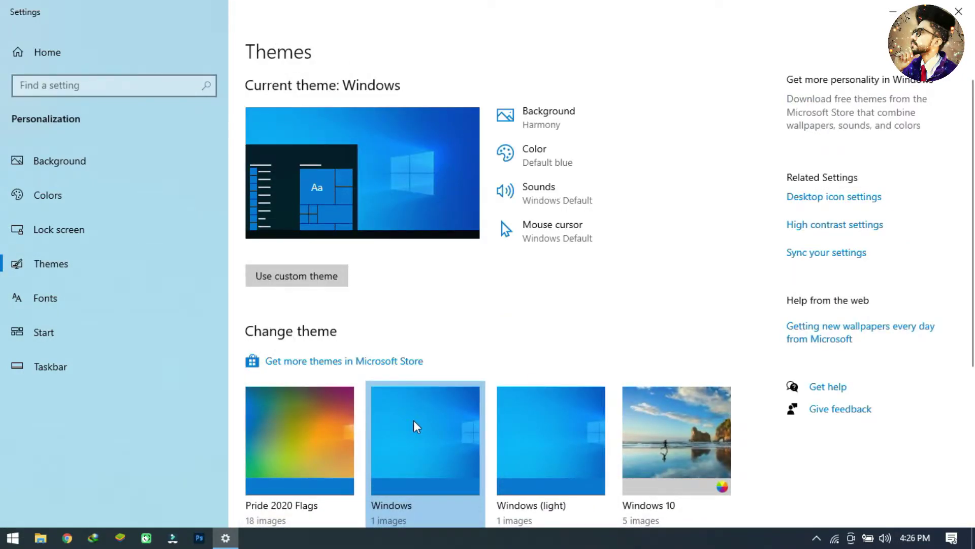
scroll(414, 420, "down", 3)
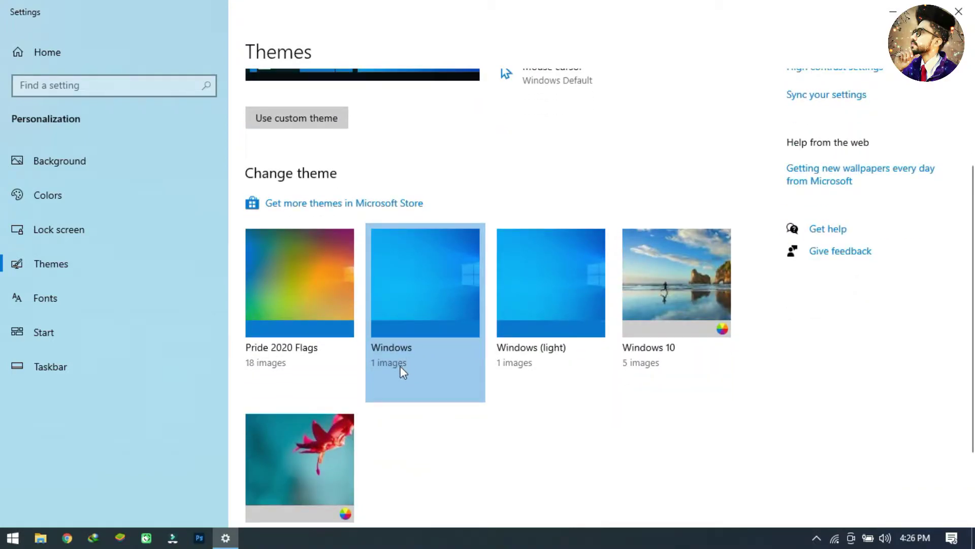
left_click(403, 280)
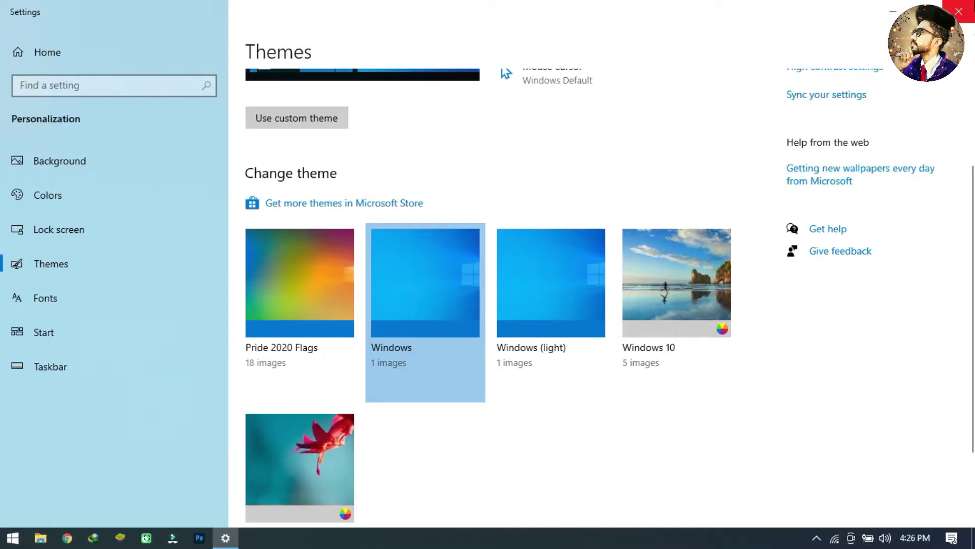
left_click(958, 12)
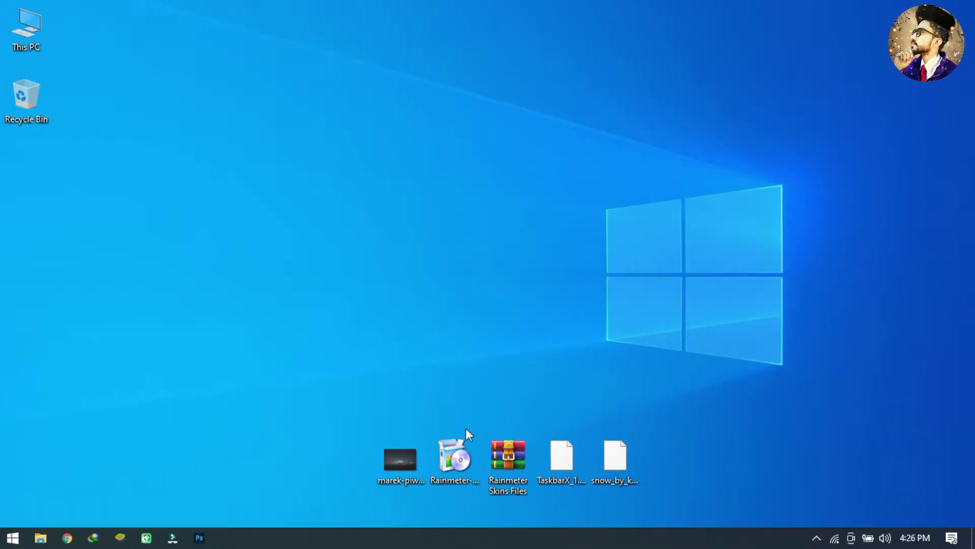
Set the unsplash-scaled picture file on the desktop as the desktop background
right_click(419, 452)
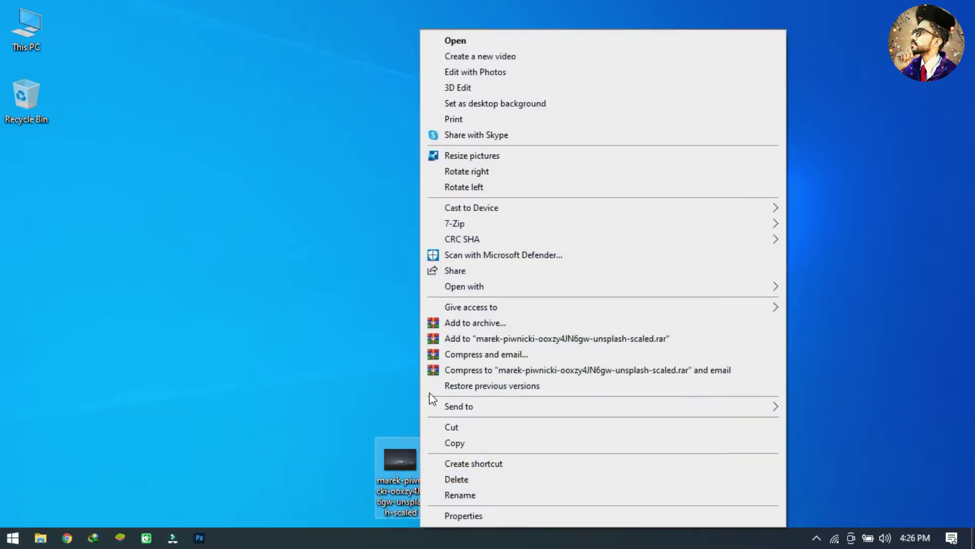
left_click(495, 103)
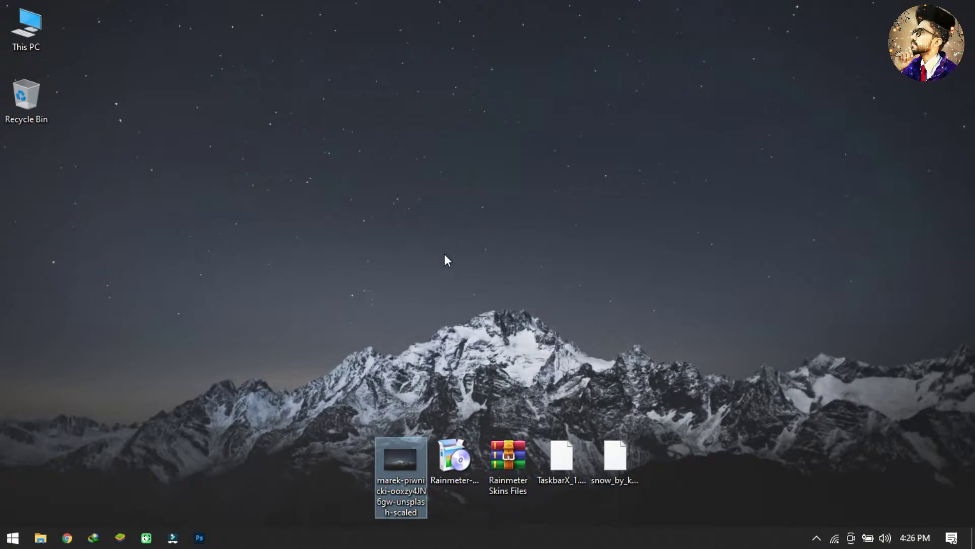
Install Rainmeter-4.4-r3452-beta as administrator in English, with the 64-bit version and launch on startup, and run it on finishing
left_click(448, 440)
right_click(448, 440)
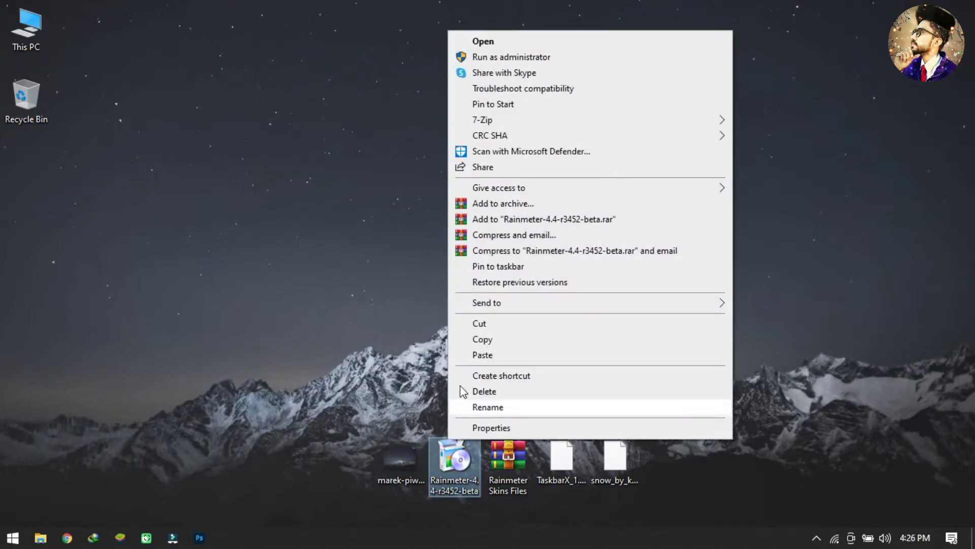
left_click(485, 56)
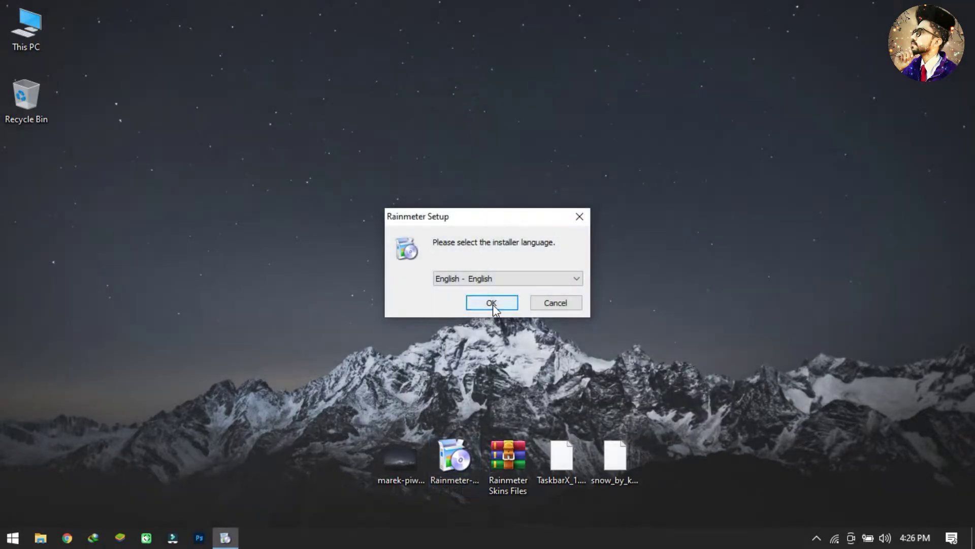
left_click(492, 304)
left_click(567, 385)
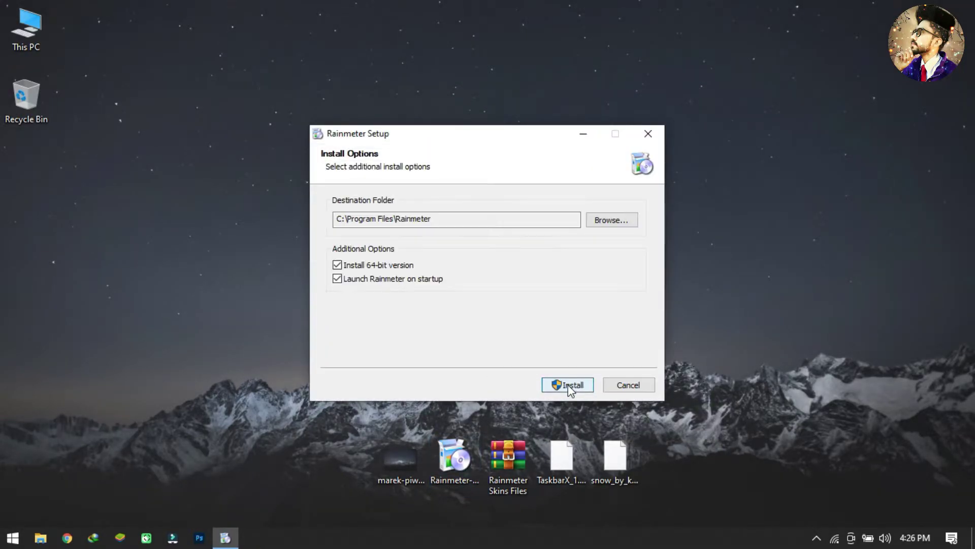
left_click(568, 385)
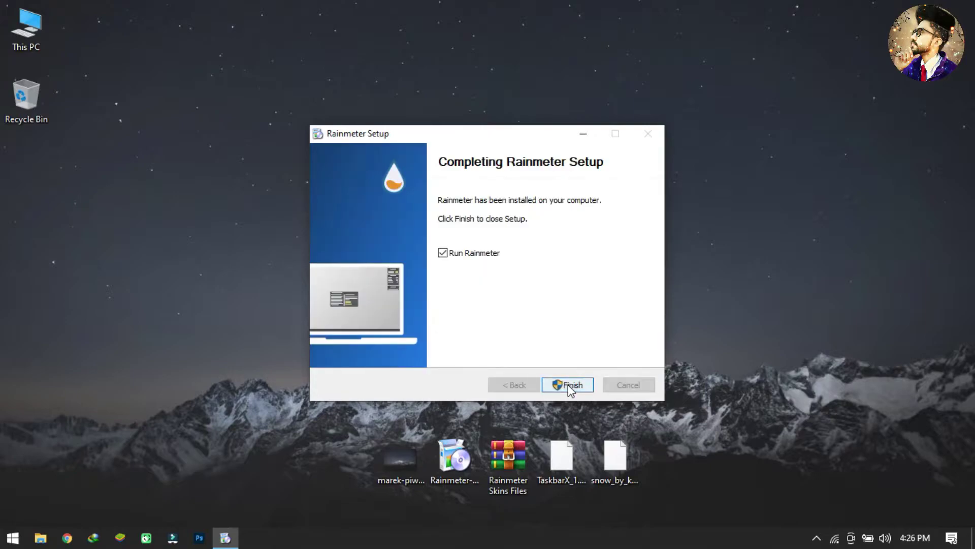
left_click(568, 386)
Unload Rainmeter's default illustro skins from the desktop, including the disk, system and clock widgets
right_click(582, 358)
left_click(614, 503)
right_click(878, 166)
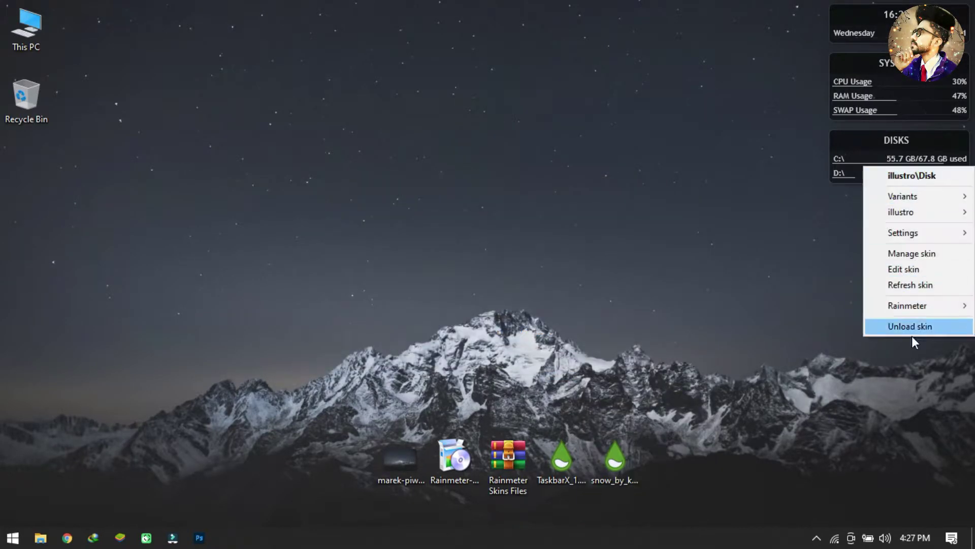
left_click(911, 326)
right_click(864, 87)
left_click(911, 242)
right_click(863, 26)
left_click(896, 186)
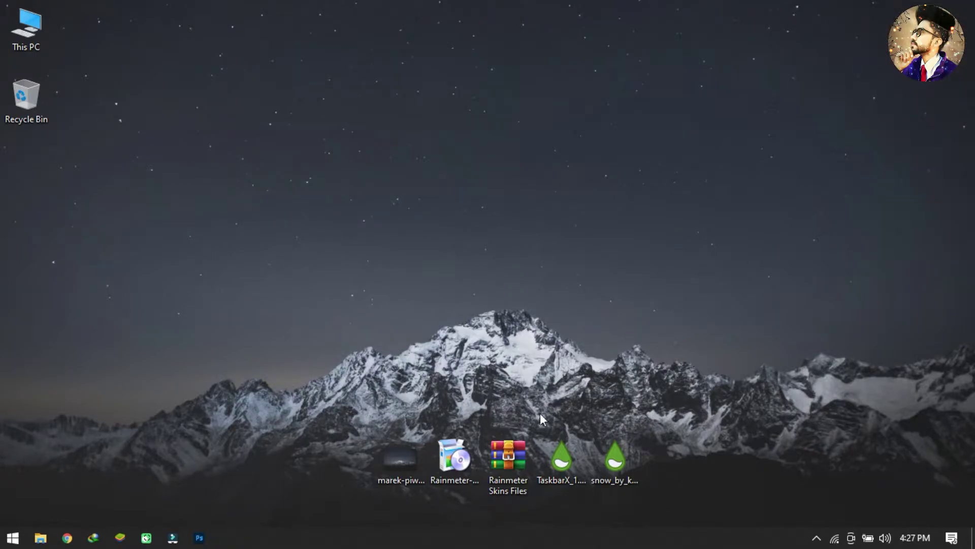
Extract the Rainmeter Skins Files archive to a folder of the same name on the desktop
right_click(524, 452)
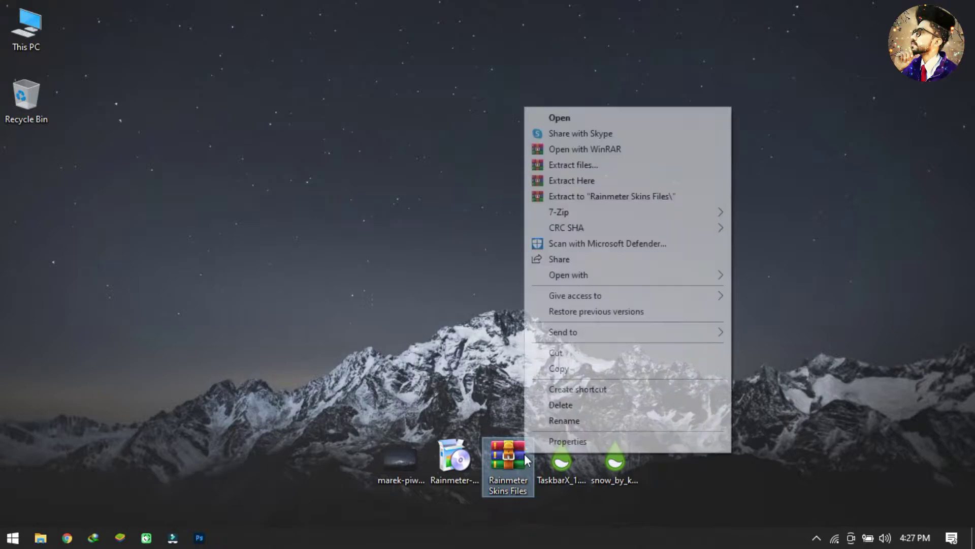
left_click(572, 171)
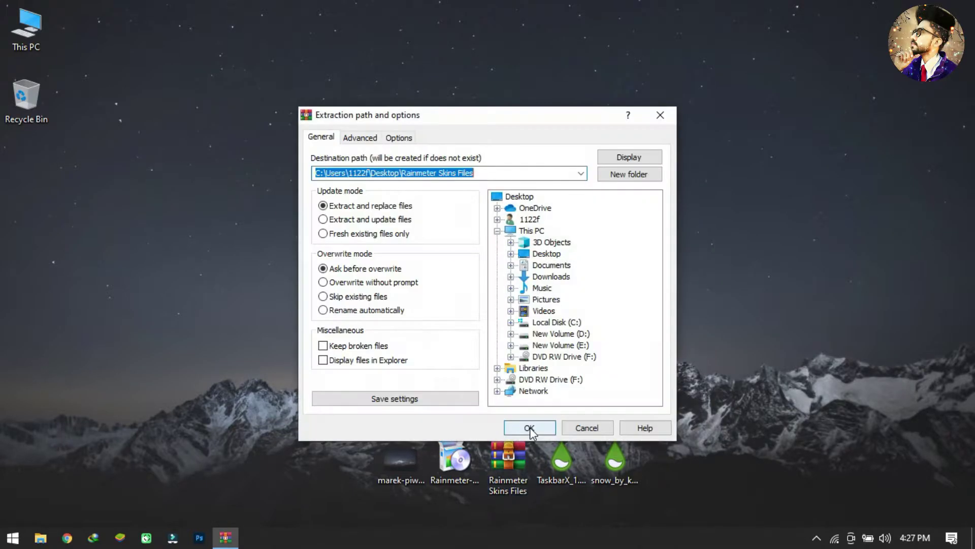
left_click(529, 428)
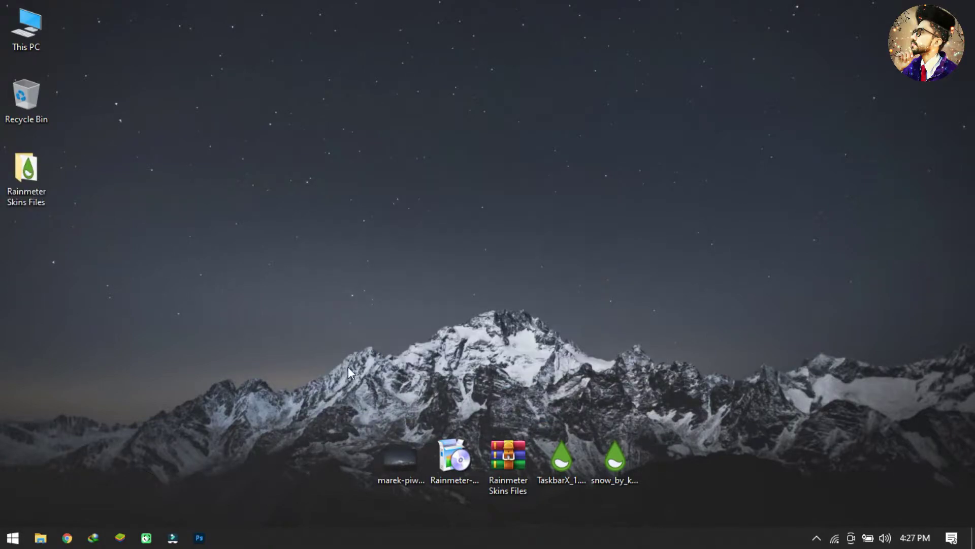
Copy the Lumiero and SmallCleanWeather folders from Rainmeter Skins Files into Documents\Rainmeter\Skins
double_click(26, 178)
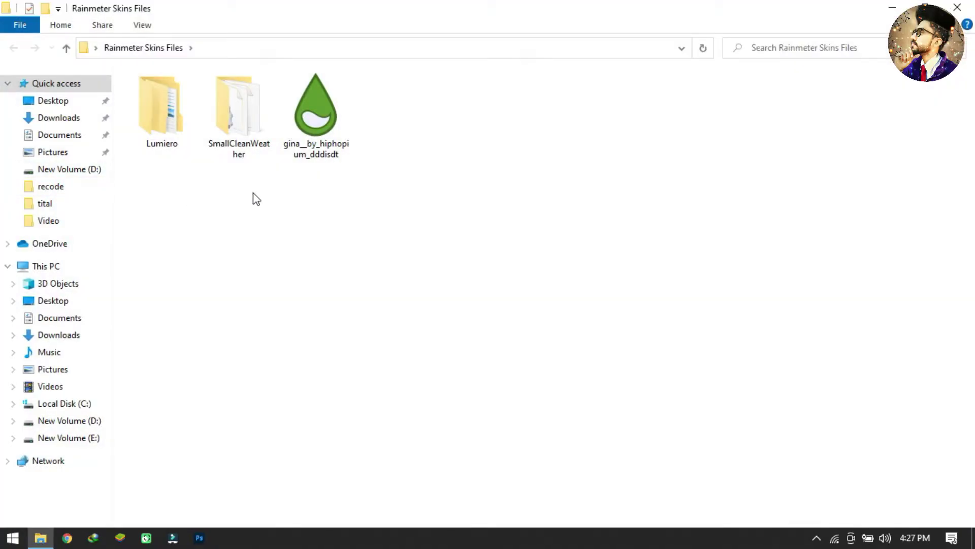
left_click_drag(247, 169, 149, 129)
right_click(150, 129)
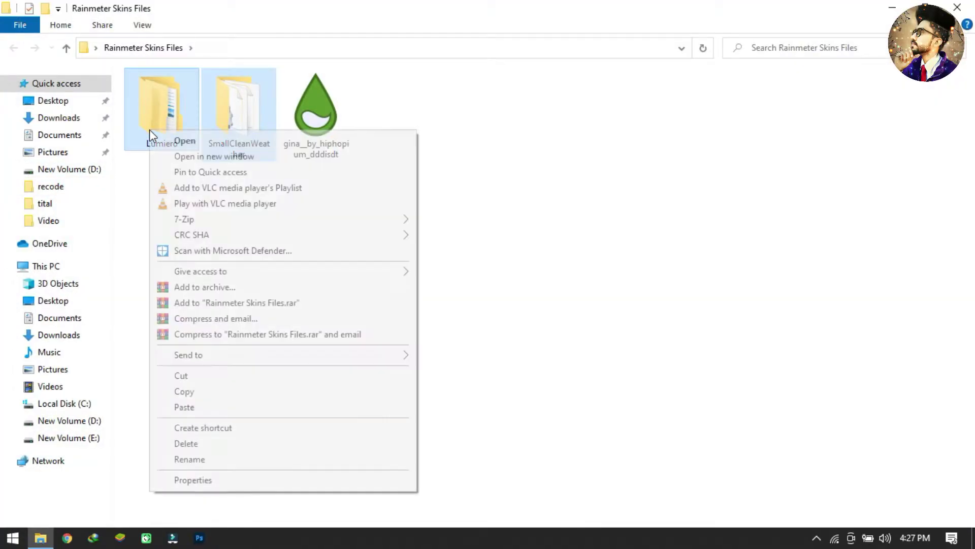
left_click(188, 391)
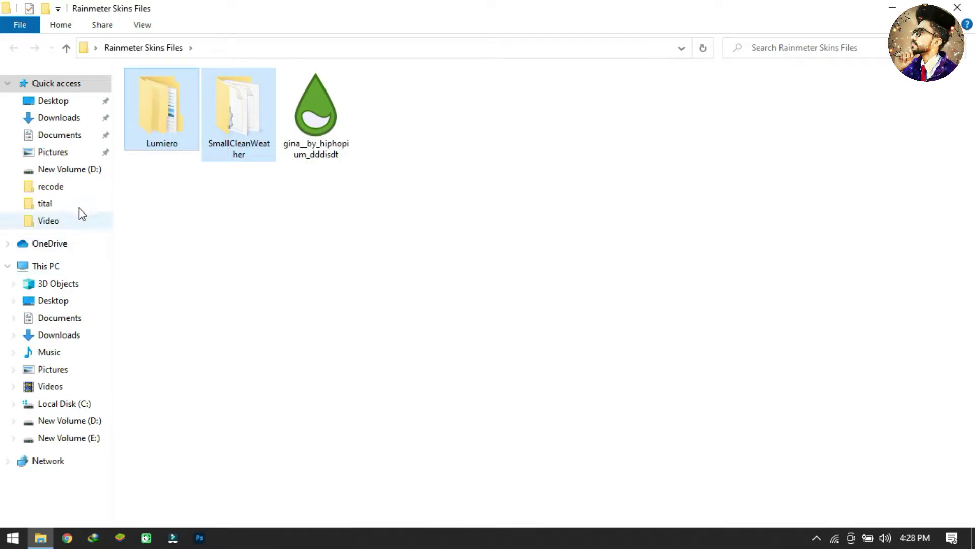
left_click(60, 136)
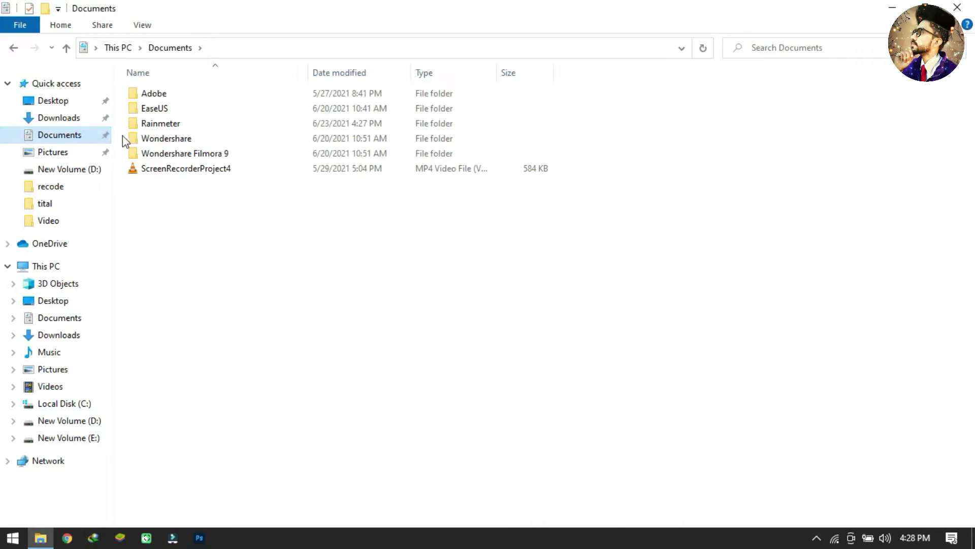
double_click(157, 126)
double_click(159, 97)
right_click(177, 165)
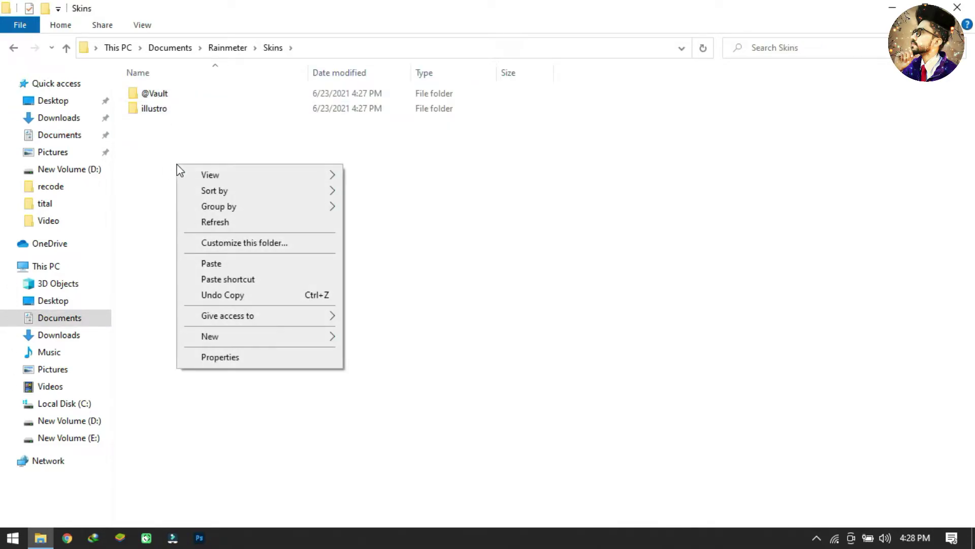
left_click(214, 274)
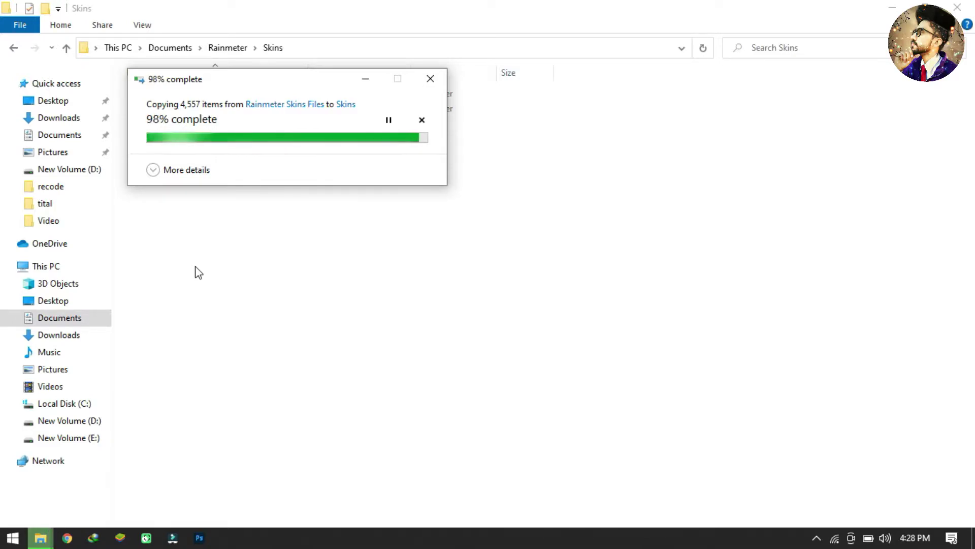
Install the gina__by_hiphopium_dddisdt skin from the Rainmeter Skins Files folder and close the folder window
left_click(14, 49)
left_click(14, 49)
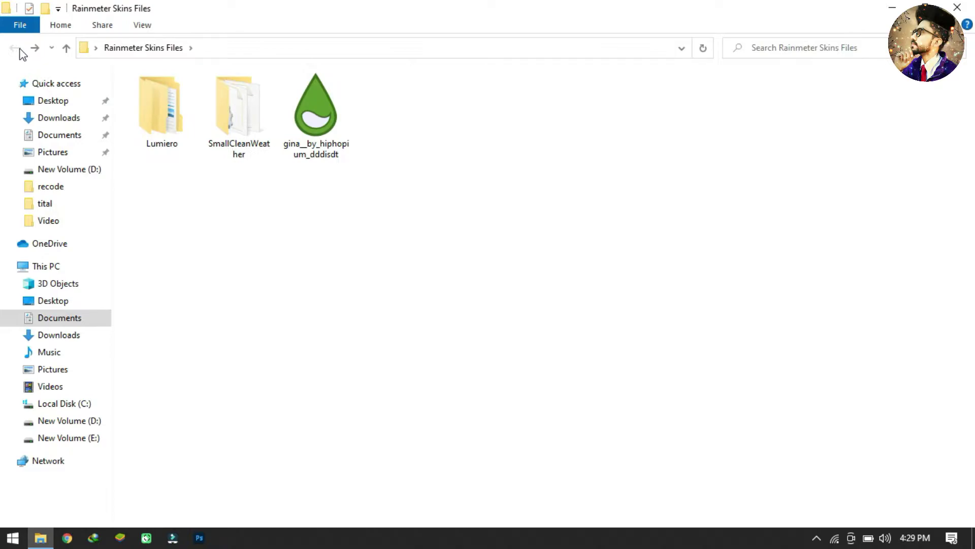
left_click(321, 140)
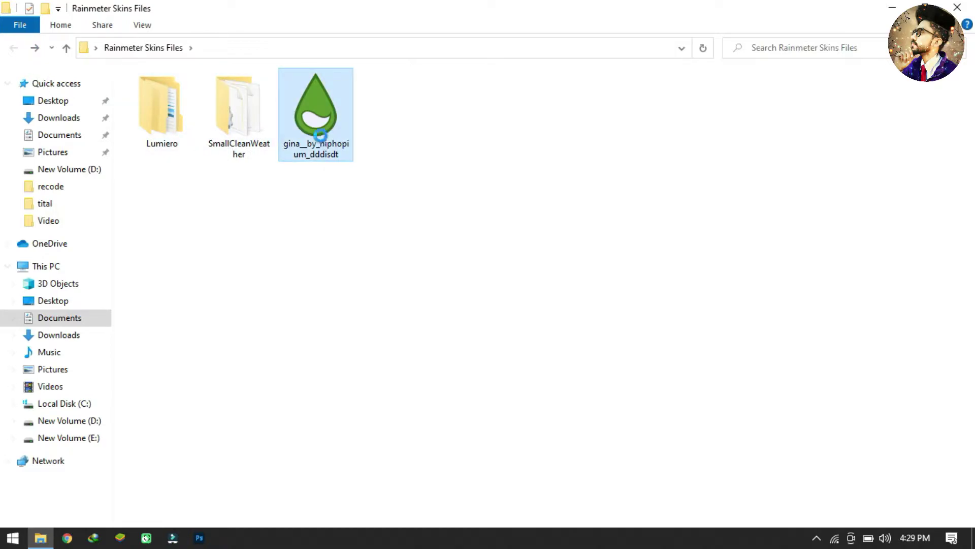
right_click(320, 137)
left_click(355, 162)
left_click(538, 403)
left_click(974, 1)
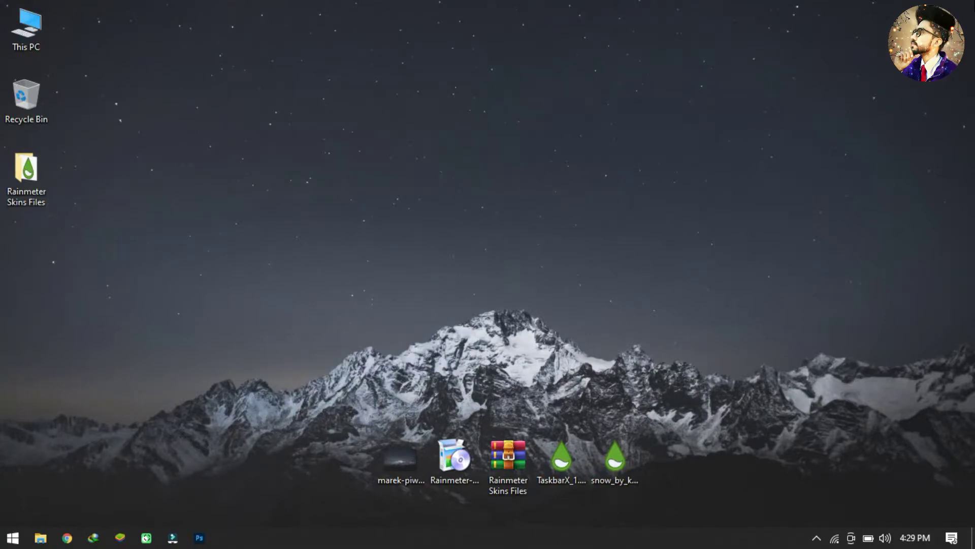
Install the TaskbarX_1.6.2.0 Rainmeter skin from the desktop
right_click(543, 459)
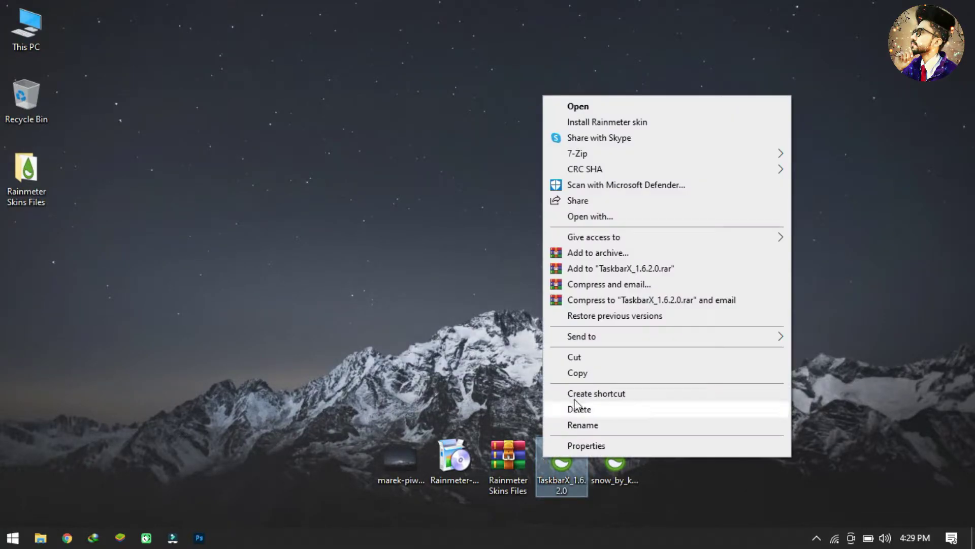
left_click(562, 128)
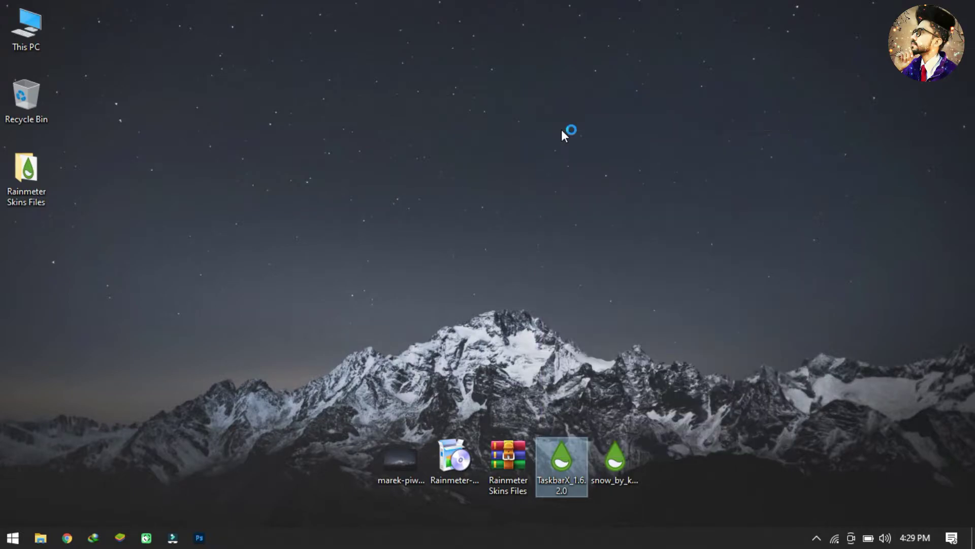
left_click(538, 402)
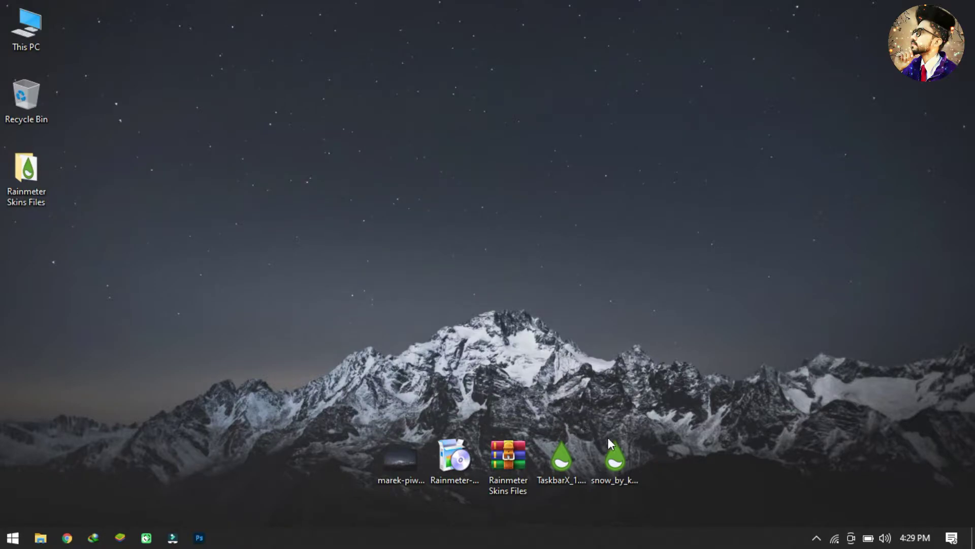
Install the Snow skin from snow_by_killall_q_d6x36b9 on the desktop, with its included skins loaded
left_click(617, 458)
right_click(616, 458)
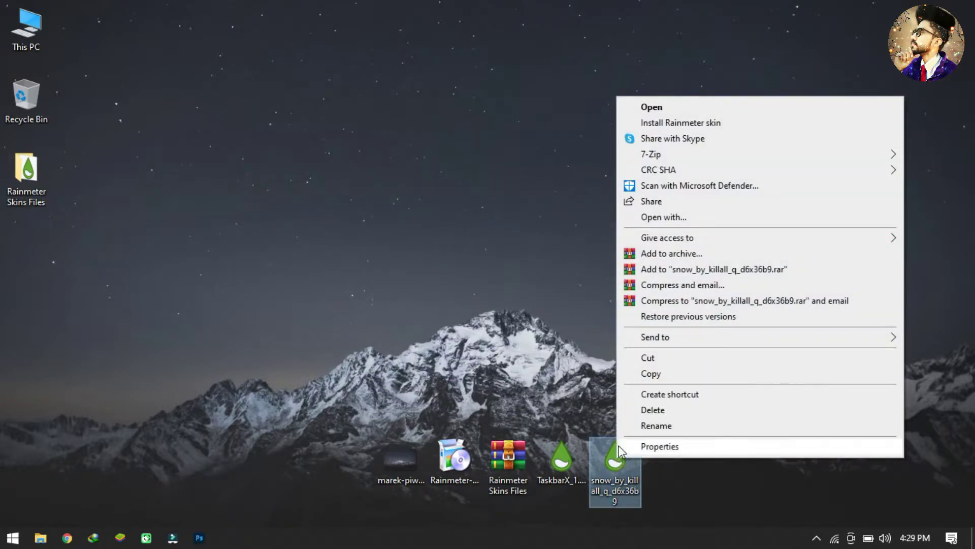
left_click(676, 123)
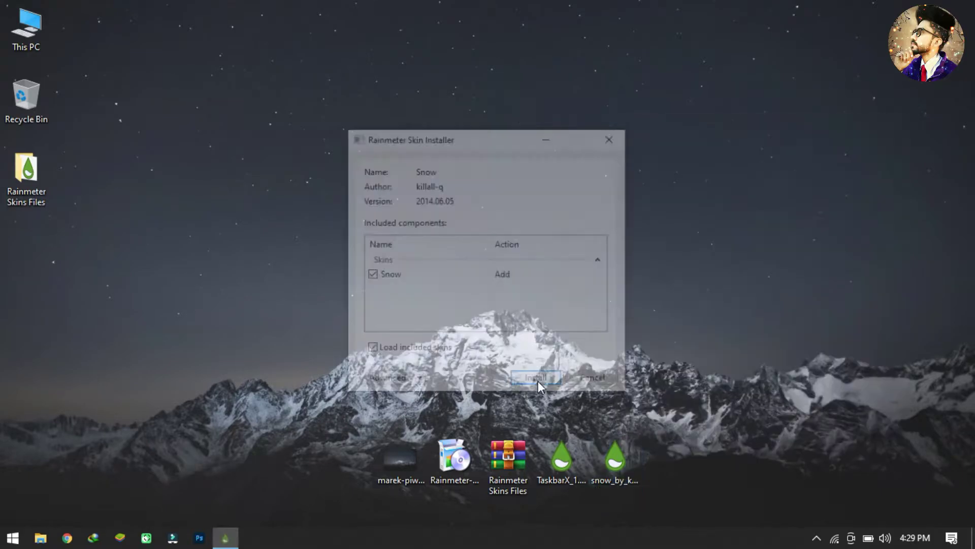
left_click(538, 381)
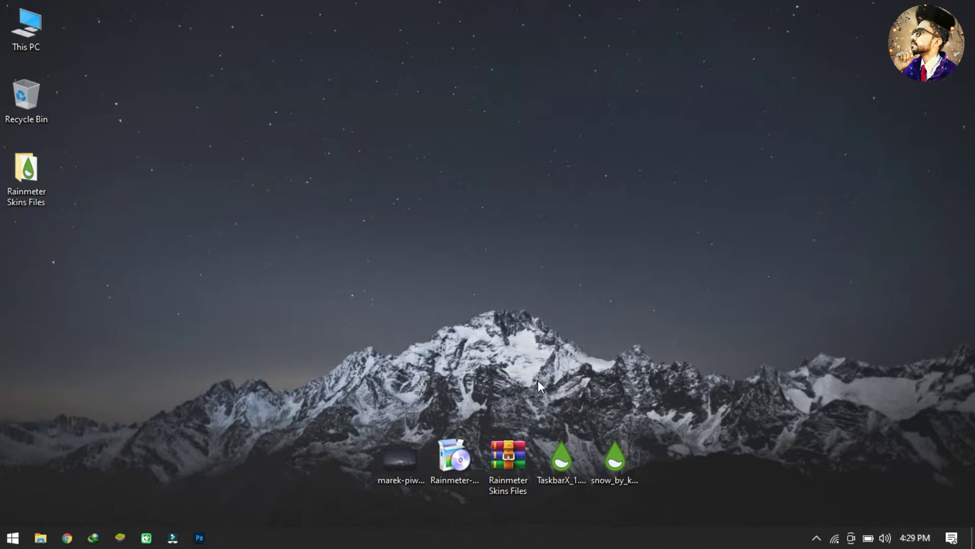
Hide all desktop icons
right_click(532, 181)
mouse_move(670, 192)
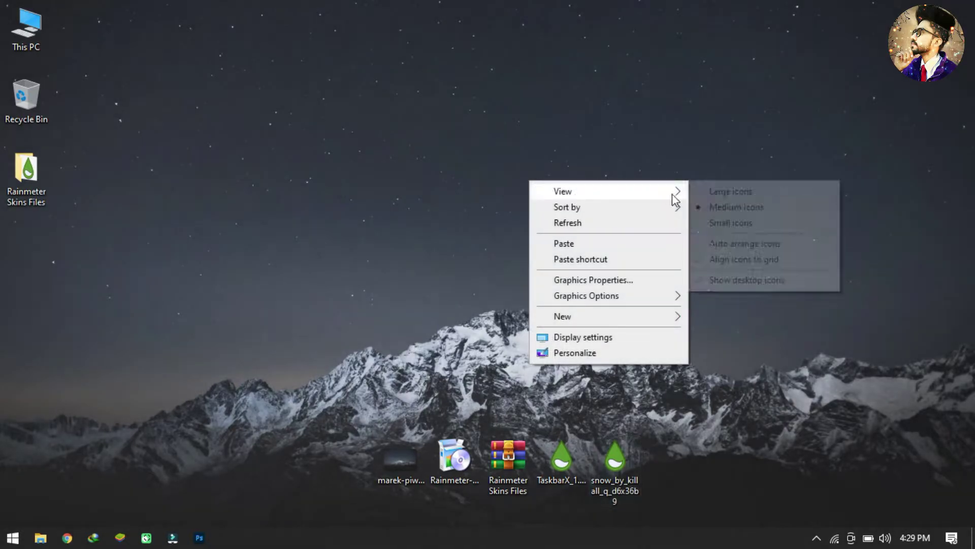
left_click(715, 278)
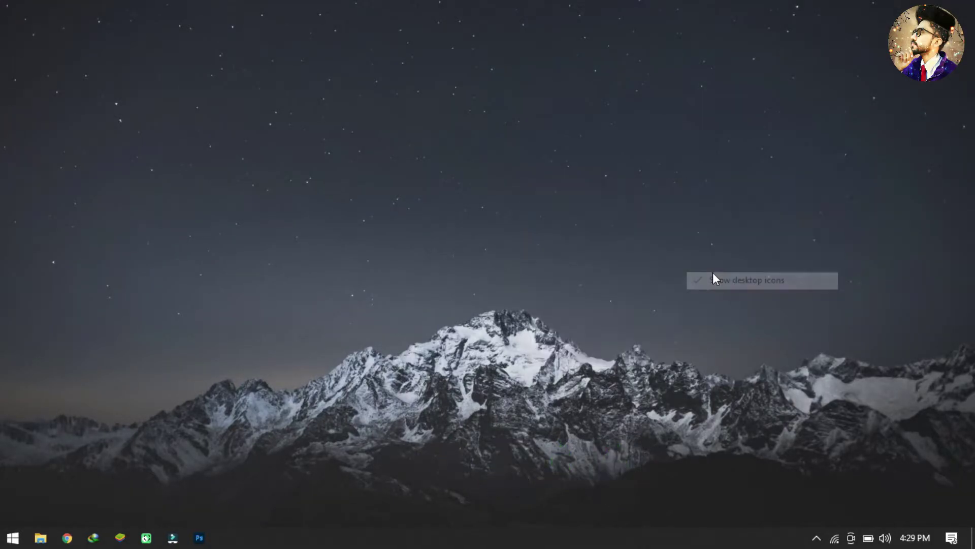
Open the Rainmeter skin manager from the system tray and refresh all skins
left_click(815, 538)
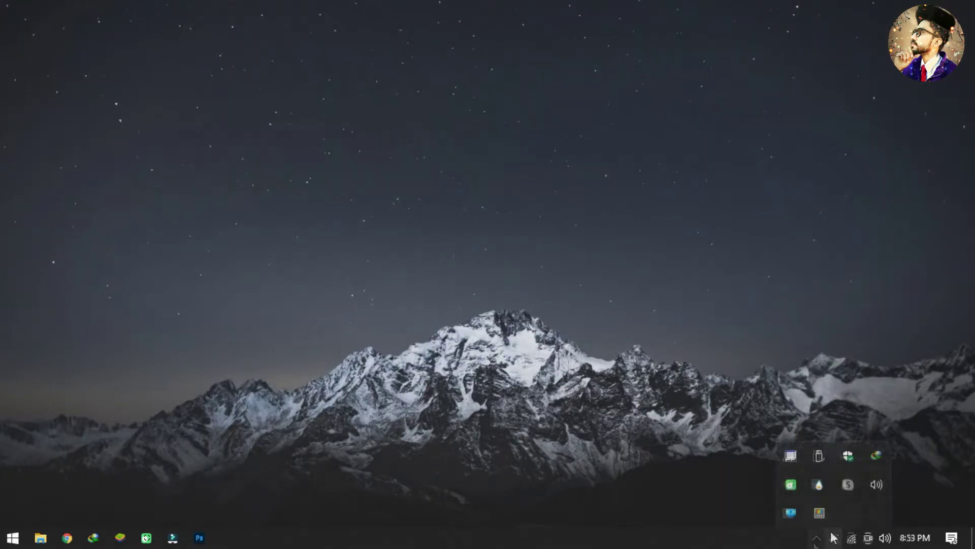
left_click(819, 484)
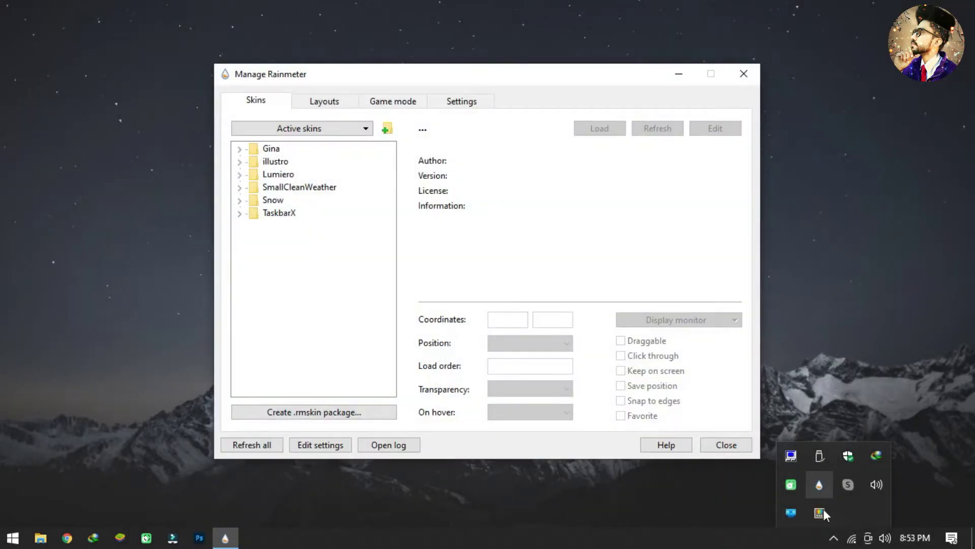
left_click(833, 539)
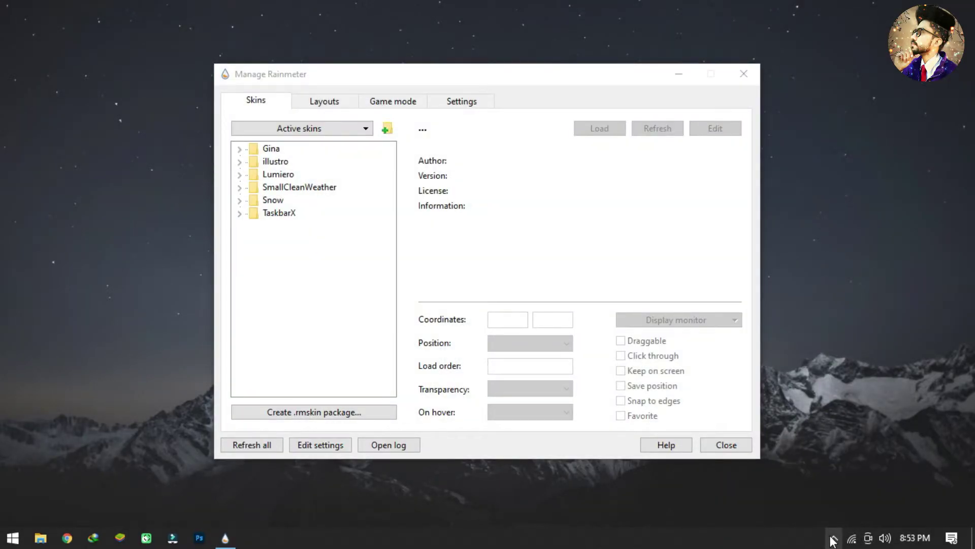
left_click(256, 447)
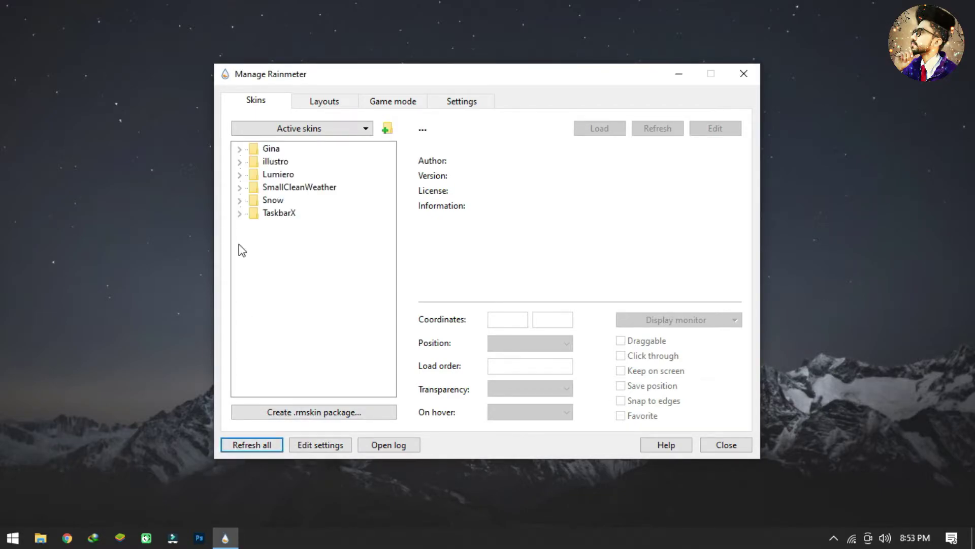
Load the TaskbarX.ini skin and set its position to On desktop
left_click(239, 213)
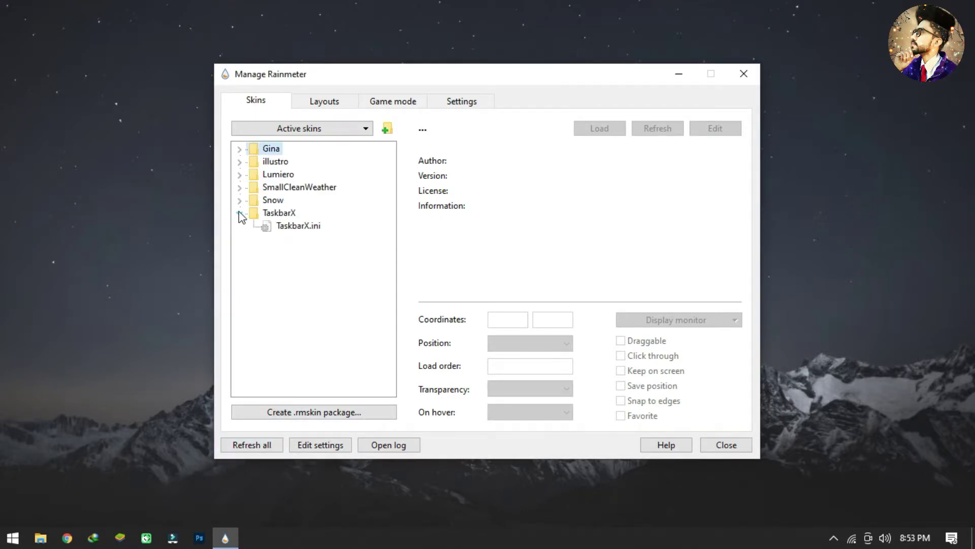
left_click(311, 227)
left_click(592, 131)
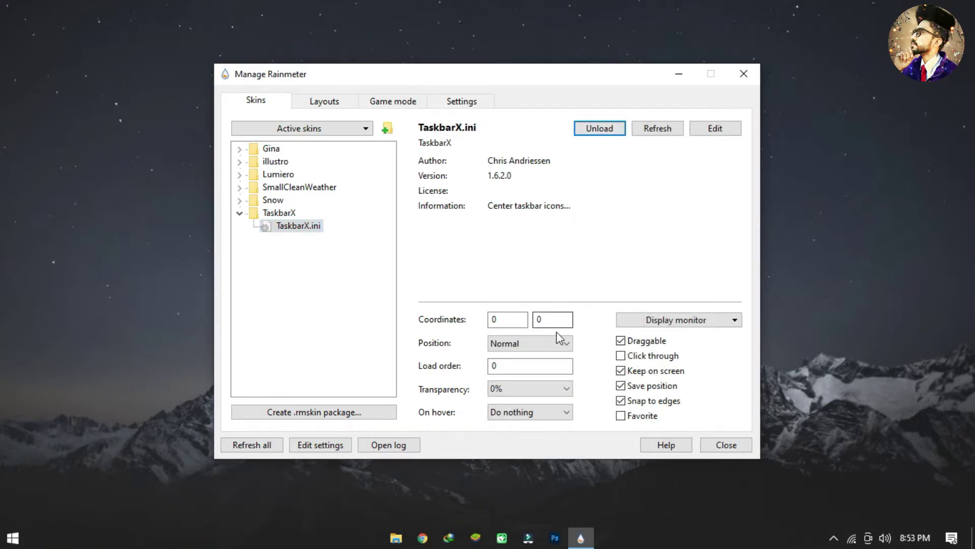
left_click(561, 345)
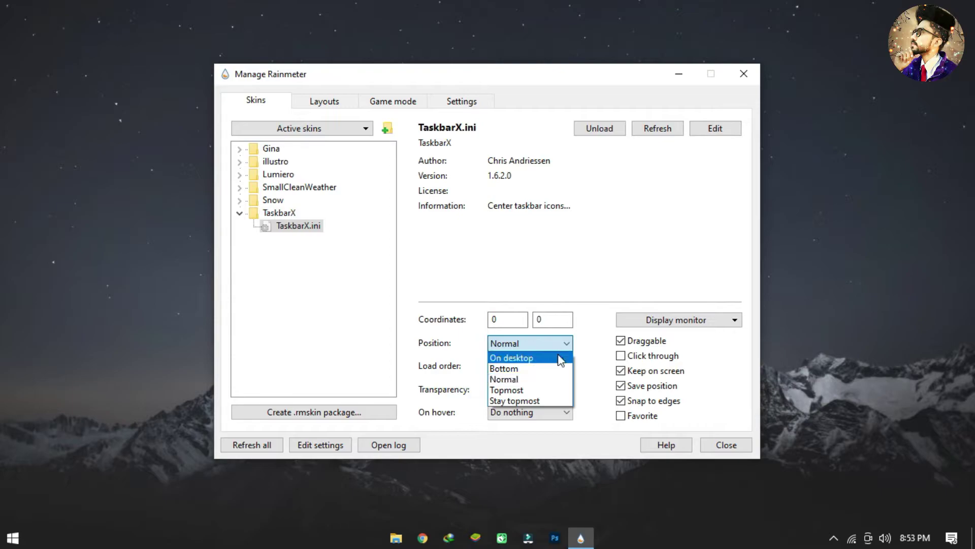
left_click(557, 358)
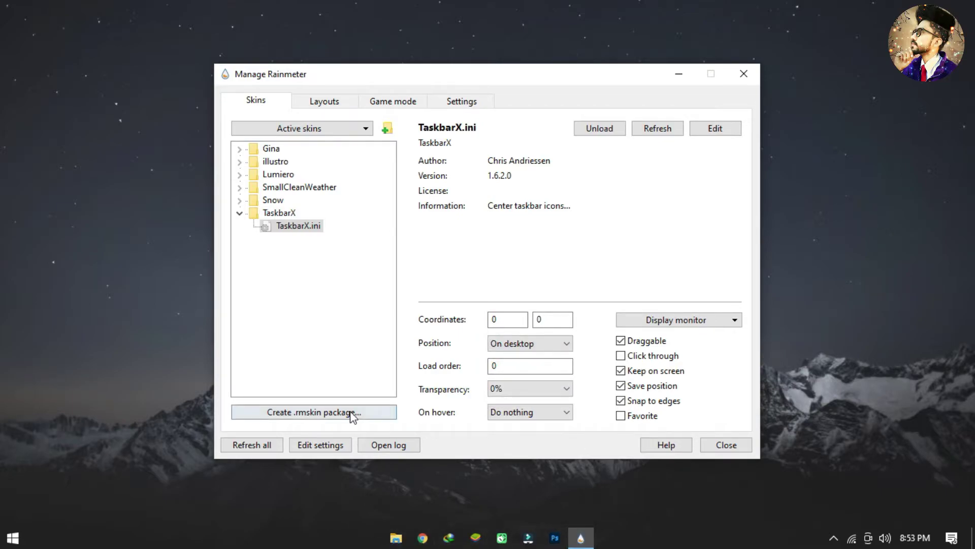
left_click(240, 213)
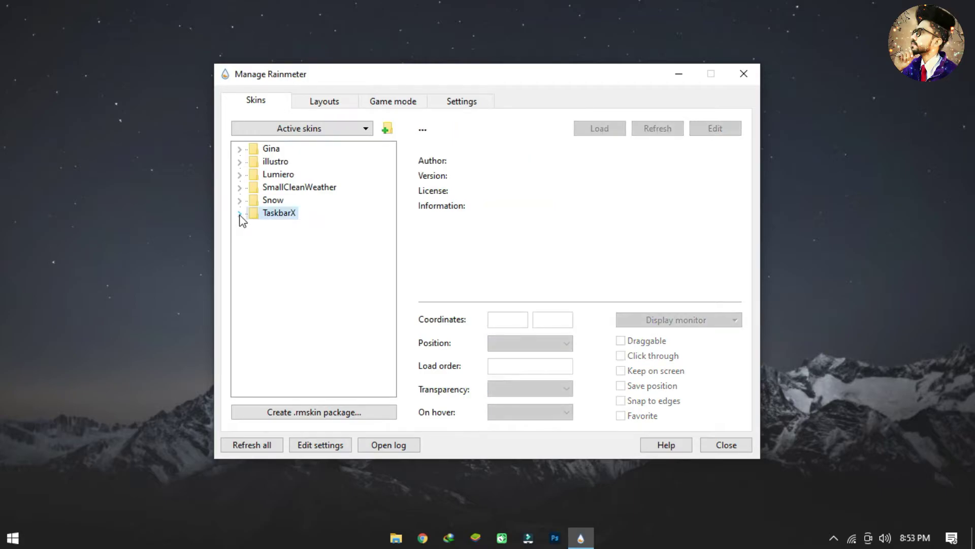
Load the SmallCleanWeather High Low - Fade Effect - New.ini skin and move its widget to the desktop's upper-right corner, about coordinates 1156, 24
left_click(239, 188)
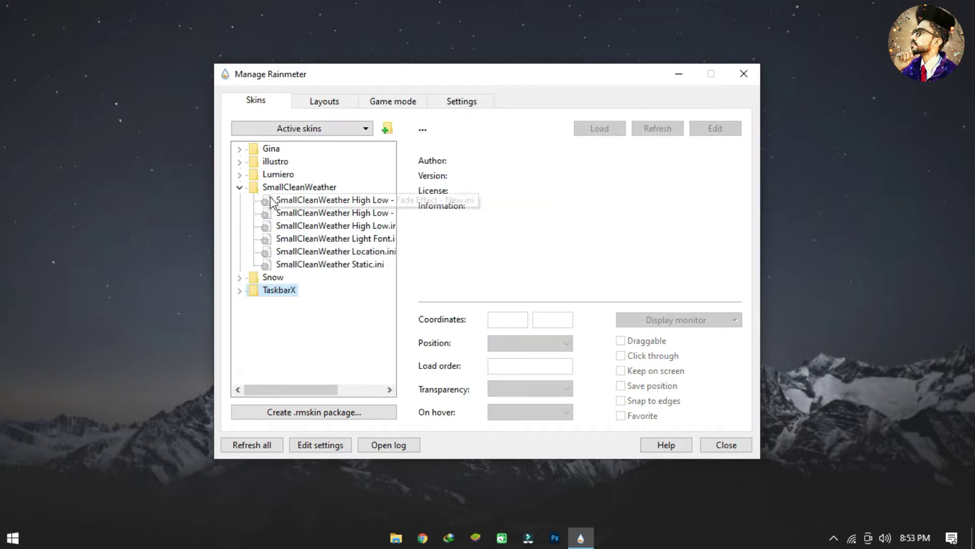
left_click(290, 200)
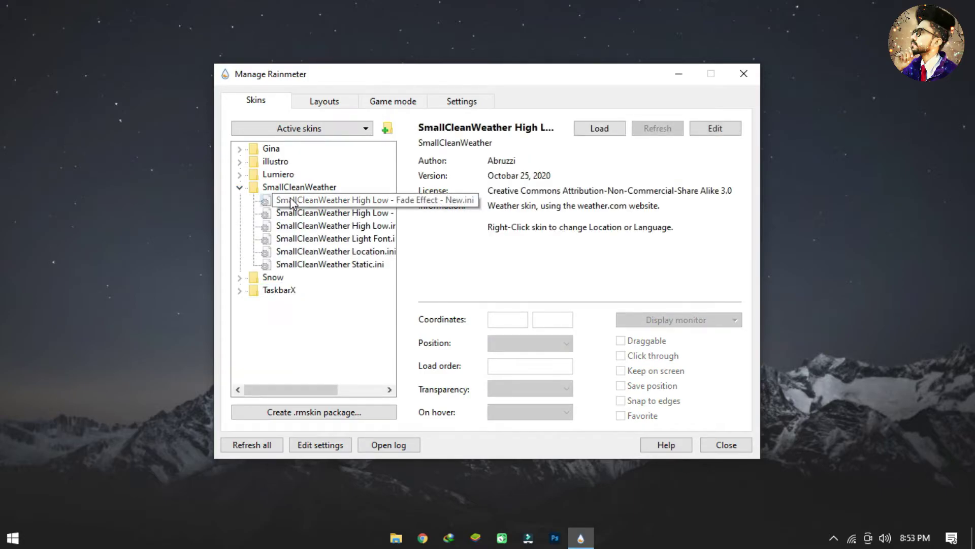
left_click(599, 129)
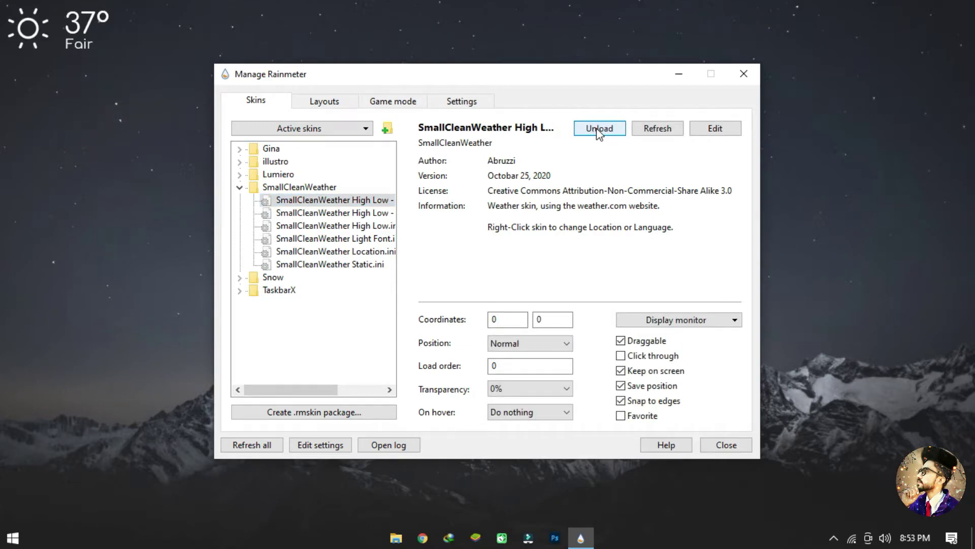
left_click_drag(53, 35, 897, 51)
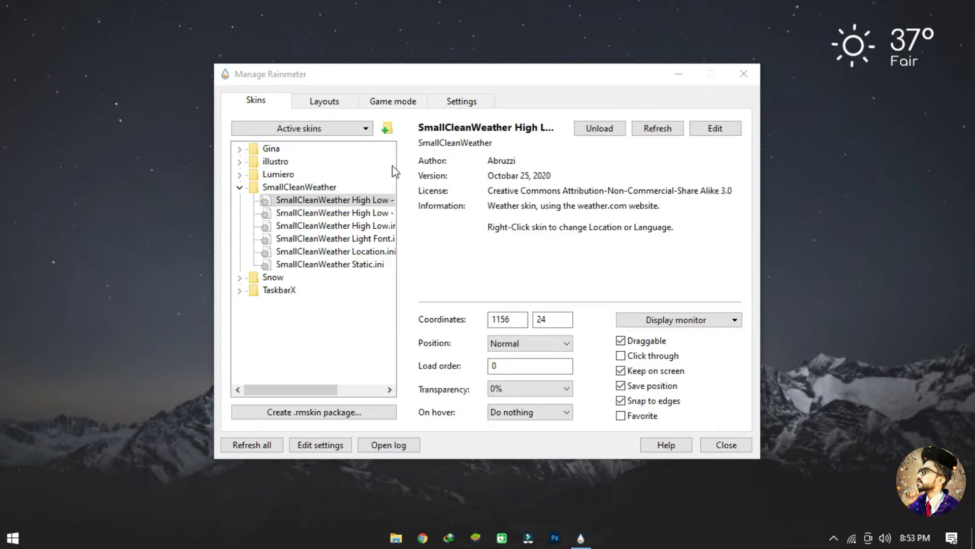
left_click(239, 187)
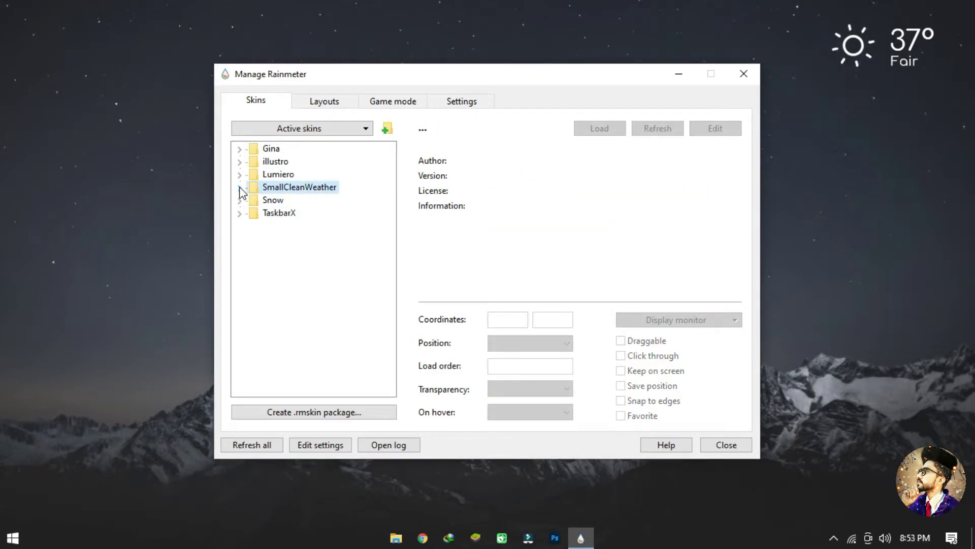
Load Lumiero's Date.ini skin and place the date widget in the open upper-left area of the desktop, clear of the manager window
left_click(240, 175)
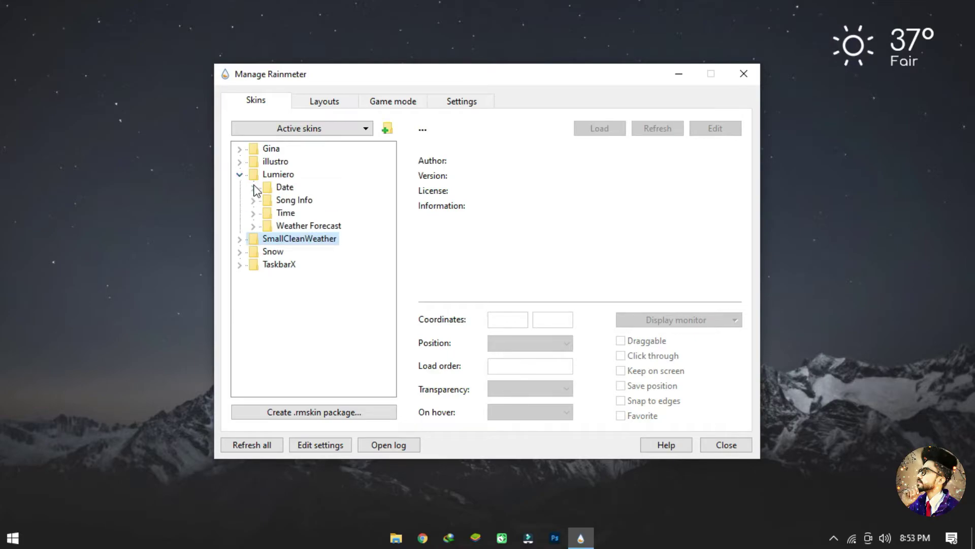
left_click(253, 188)
left_click(288, 200)
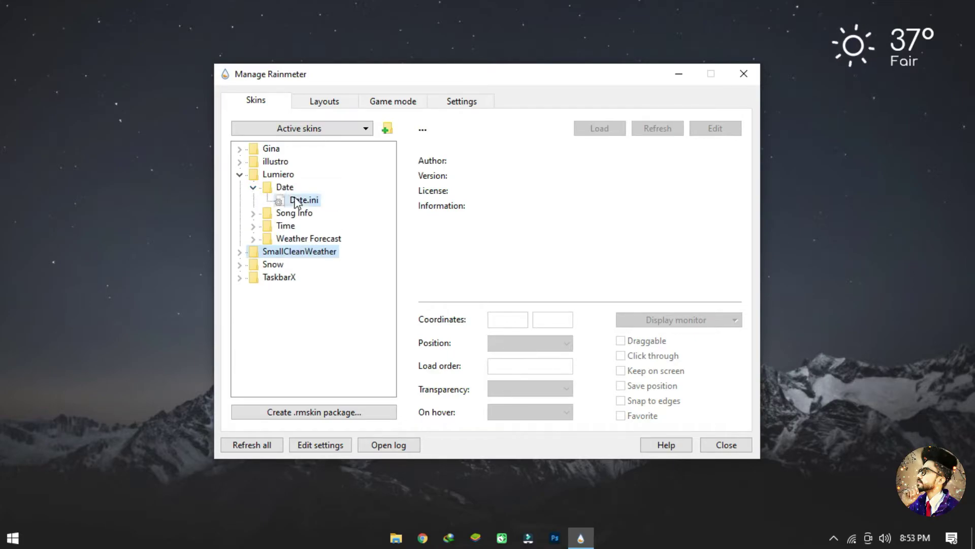
left_click(597, 129)
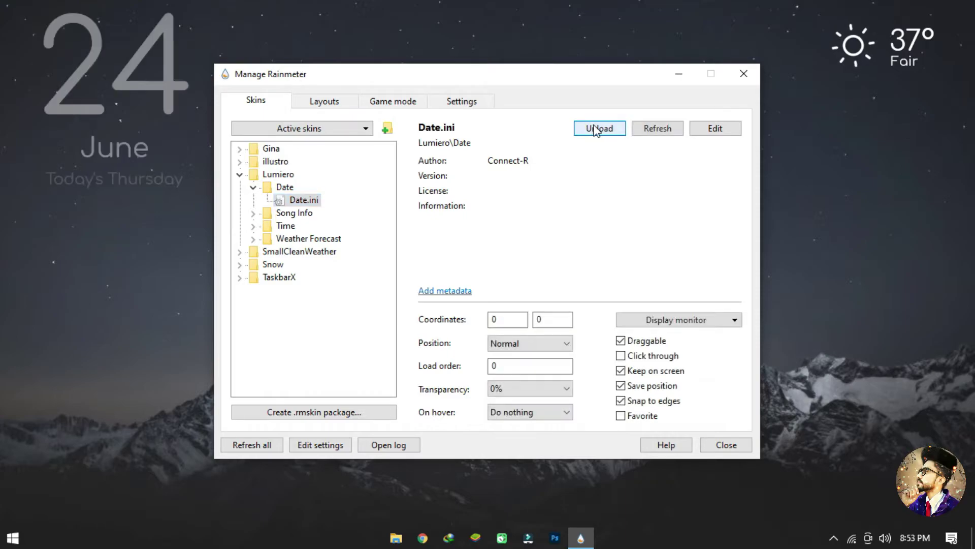
left_click_drag(630, 77, 710, 71)
left_click_drag(164, 93, 259, 182)
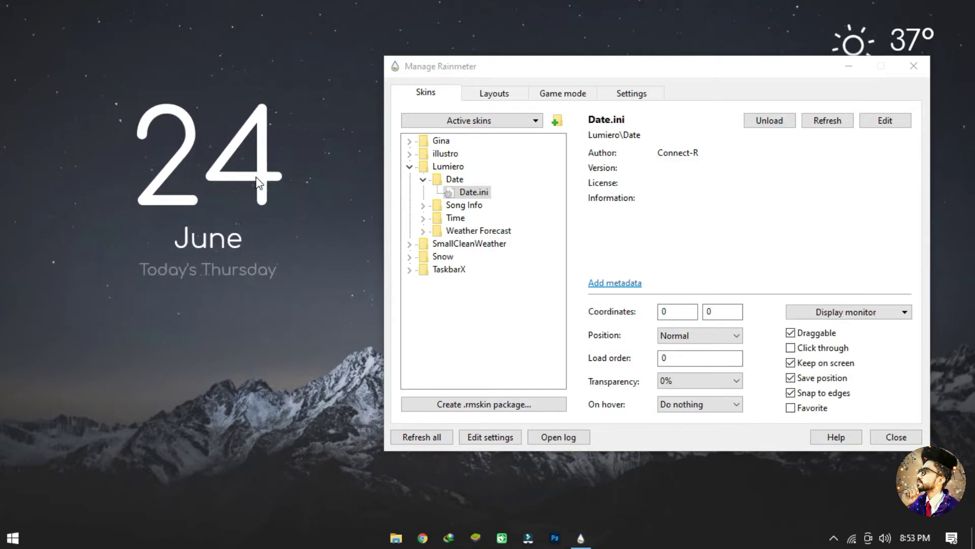
Load Lumiero's Time.ini skin and place the clock centred just below the weekday line, about coordinates 189, 404
left_click(422, 217)
left_click(469, 231)
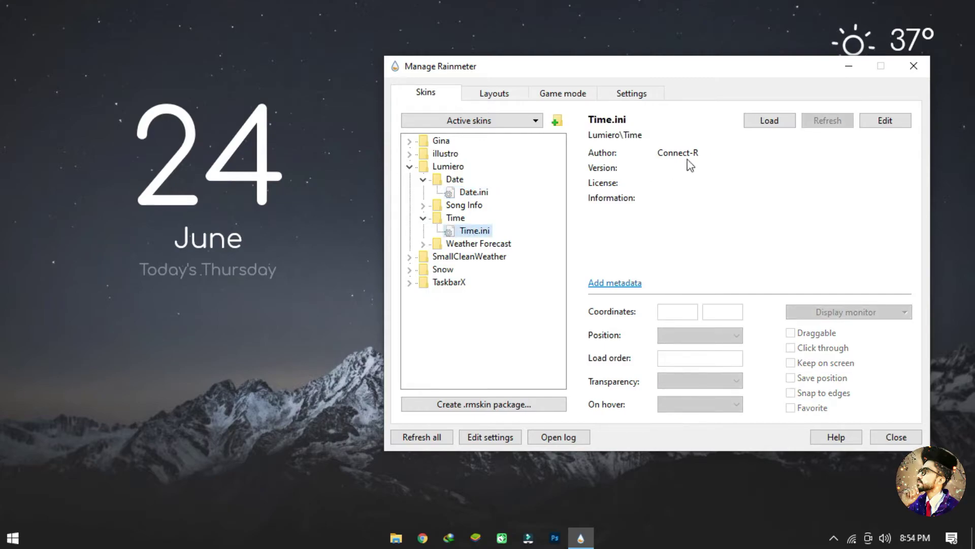
left_click(759, 126)
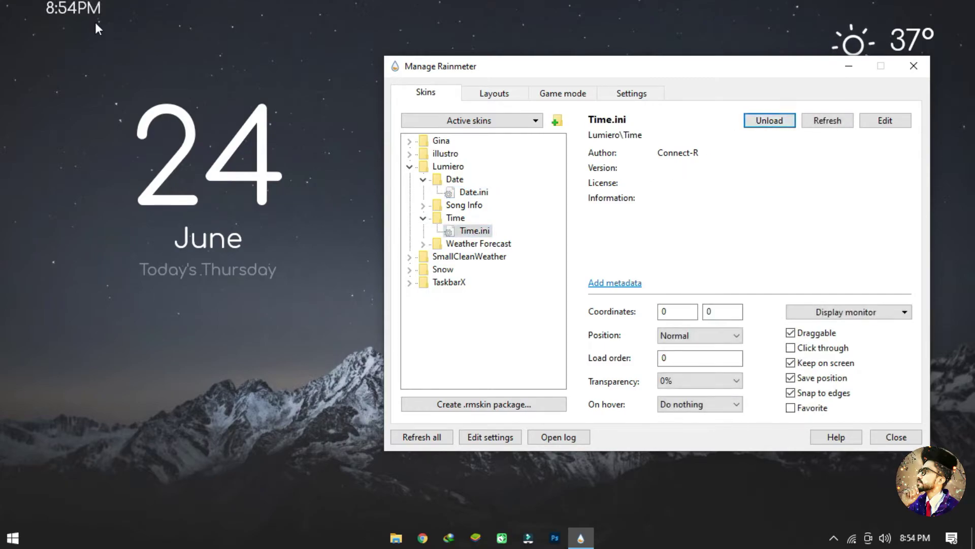
left_click_drag(74, 10, 241, 275)
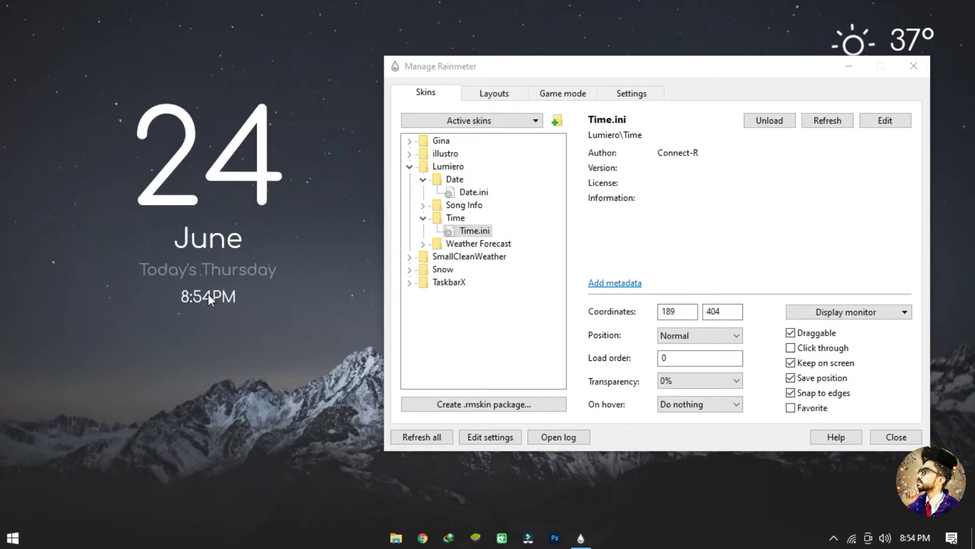
left_click(422, 180)
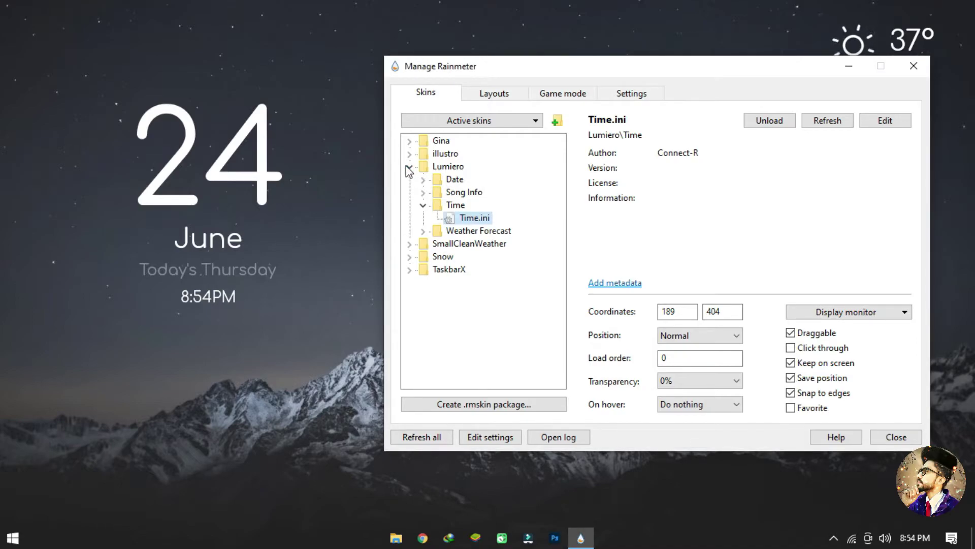
left_click(410, 167)
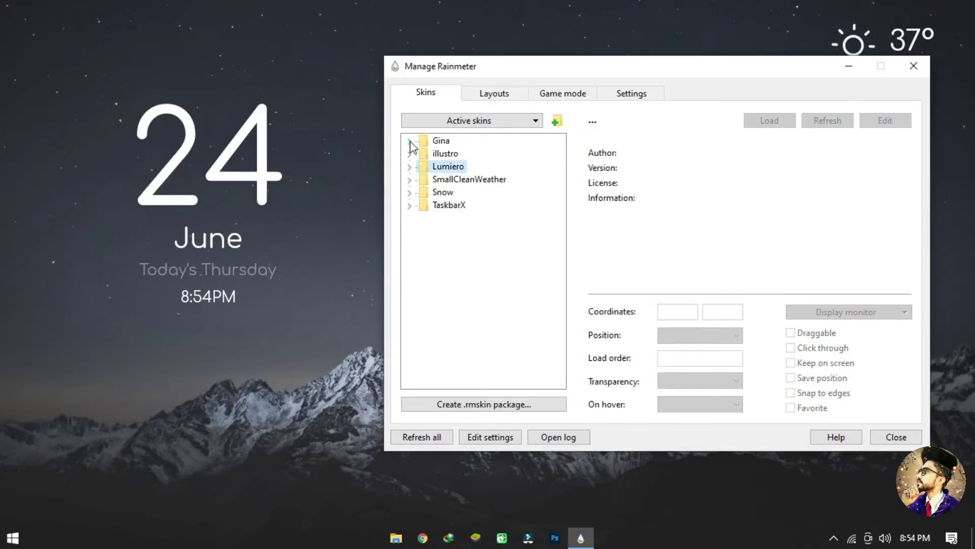
Load Gina's Song Info.ini skin and place its text just below the clock, about coordinates 177, 445
left_click(410, 141)
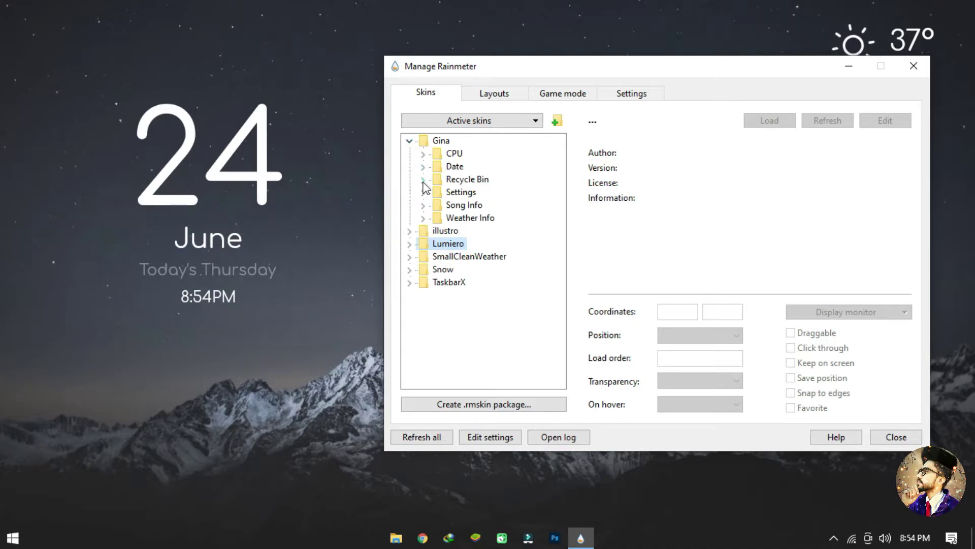
left_click(423, 205)
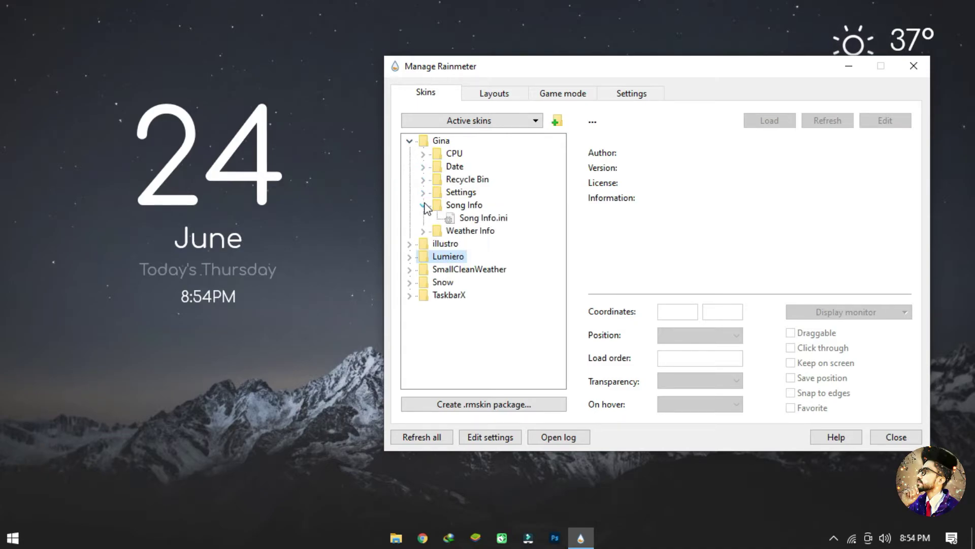
left_click(491, 222)
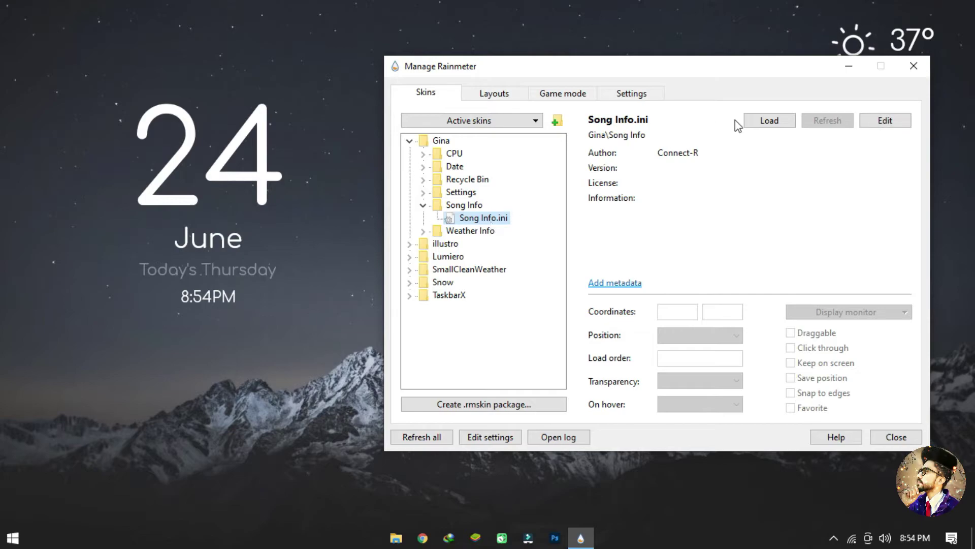
left_click(757, 129)
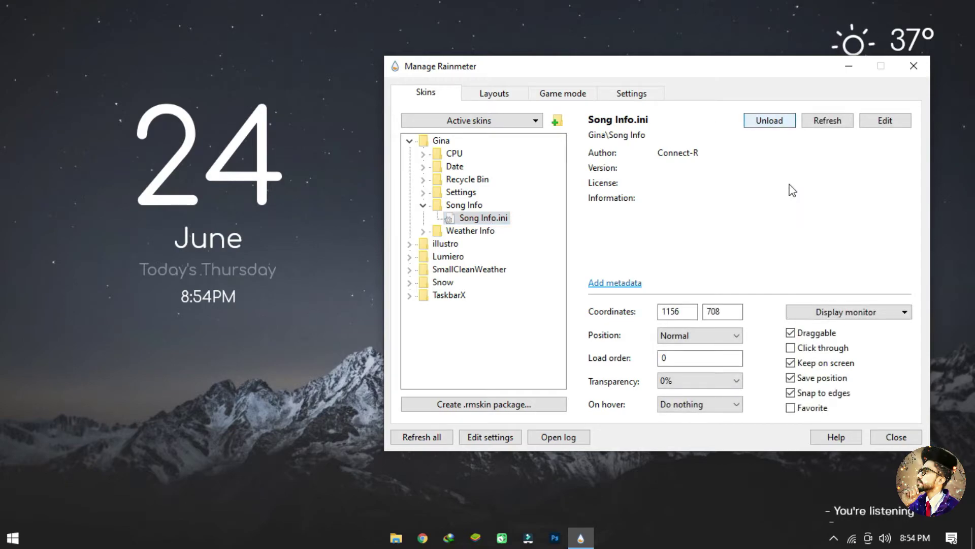
left_click_drag(870, 510, 402, 414)
left_click_drag(167, 327, 172, 321)
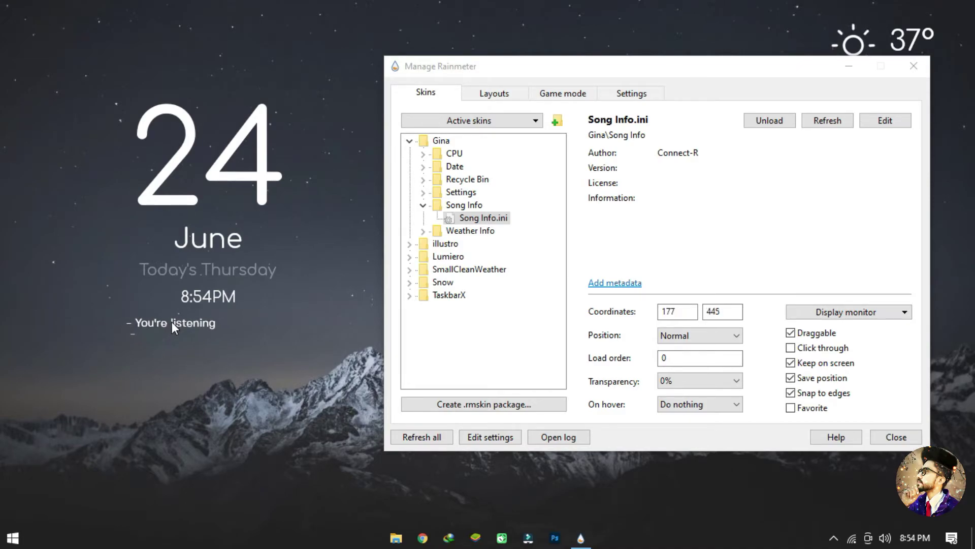
left_click(423, 206)
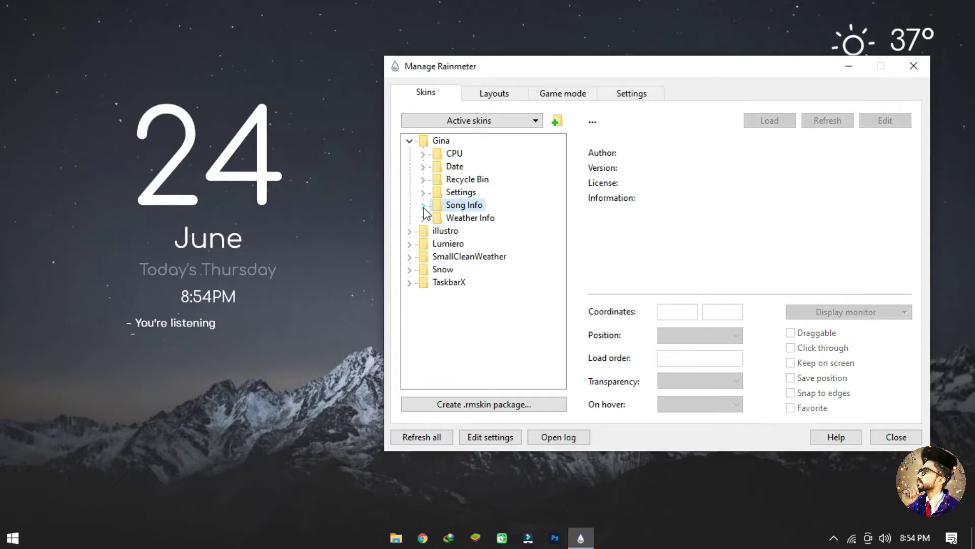
left_click(409, 141)
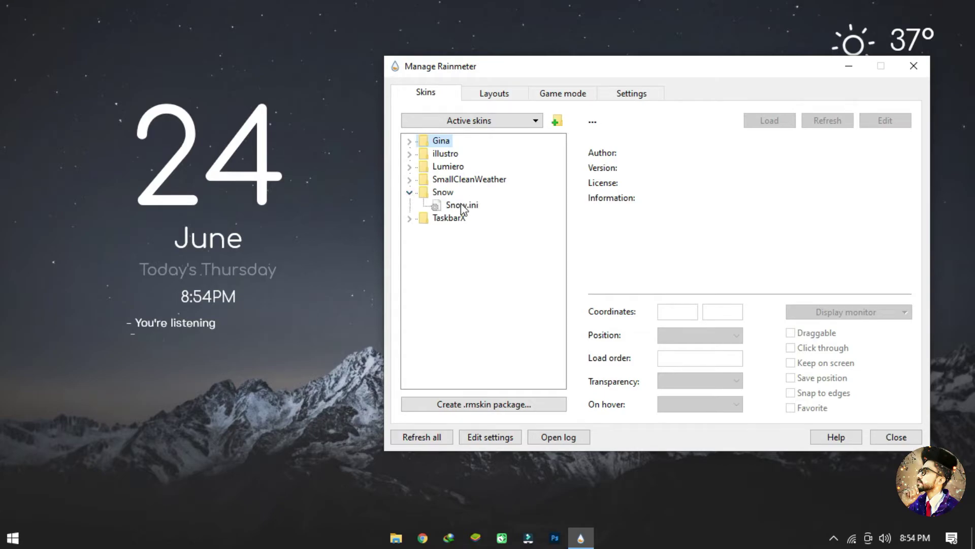
Load the Snow.ini skin and close the Rainmeter manager
left_click(462, 205)
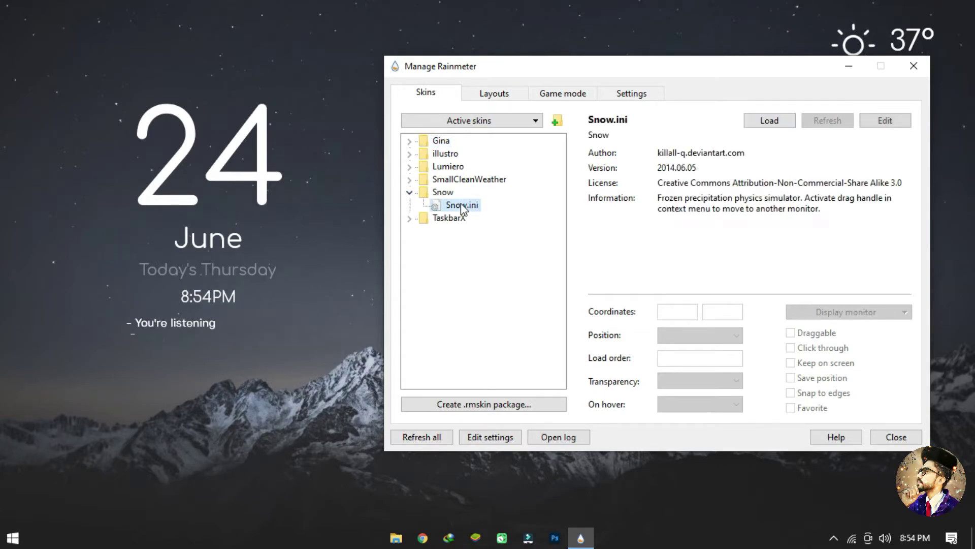
left_click(761, 127)
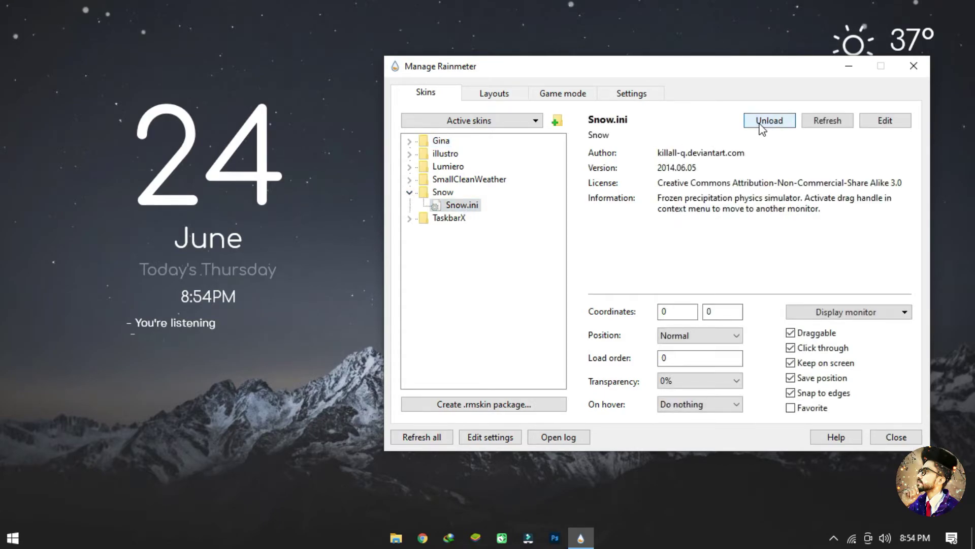
left_click(925, 57)
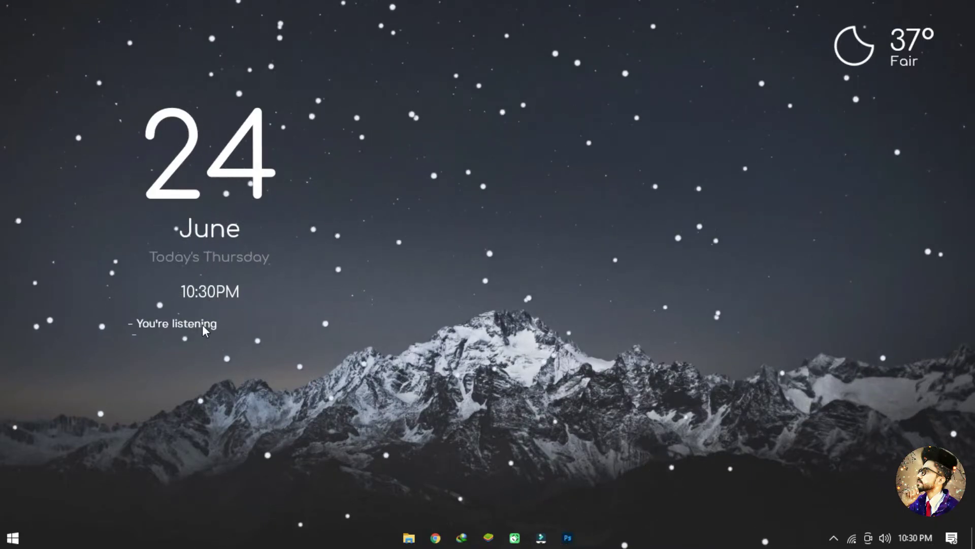
Open the SmallCleanWeather skin's weather variables file for editing and enlarge its window to full screen
right_click(859, 69)
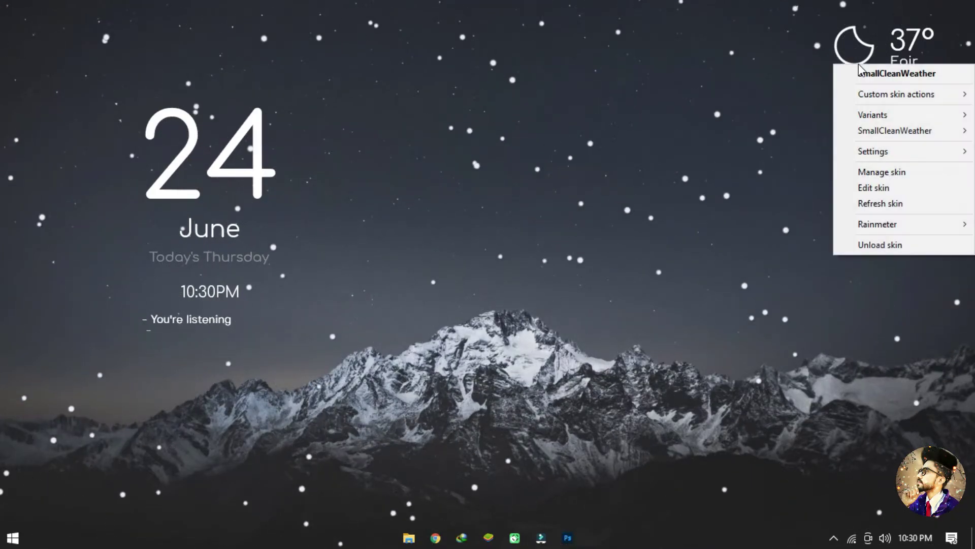
mouse_move(870, 95)
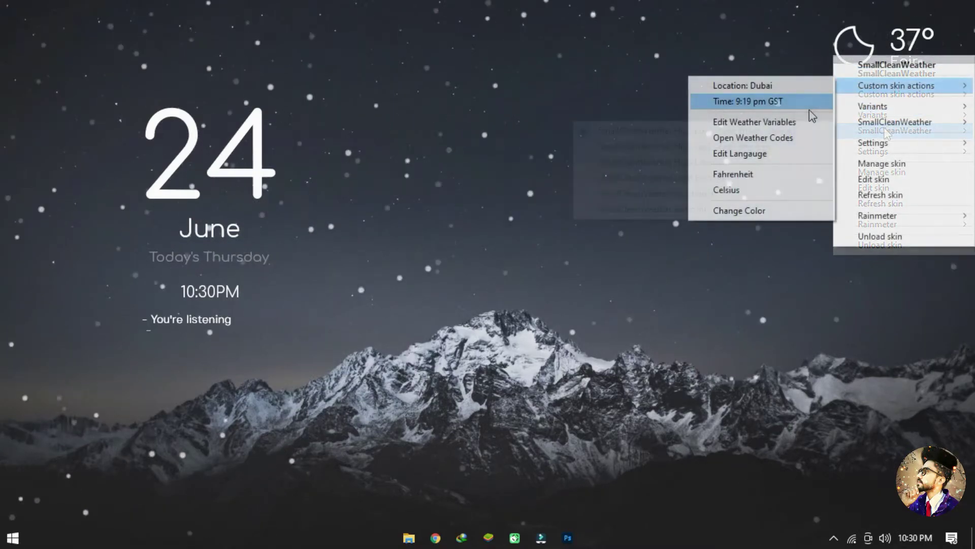
left_click(790, 119)
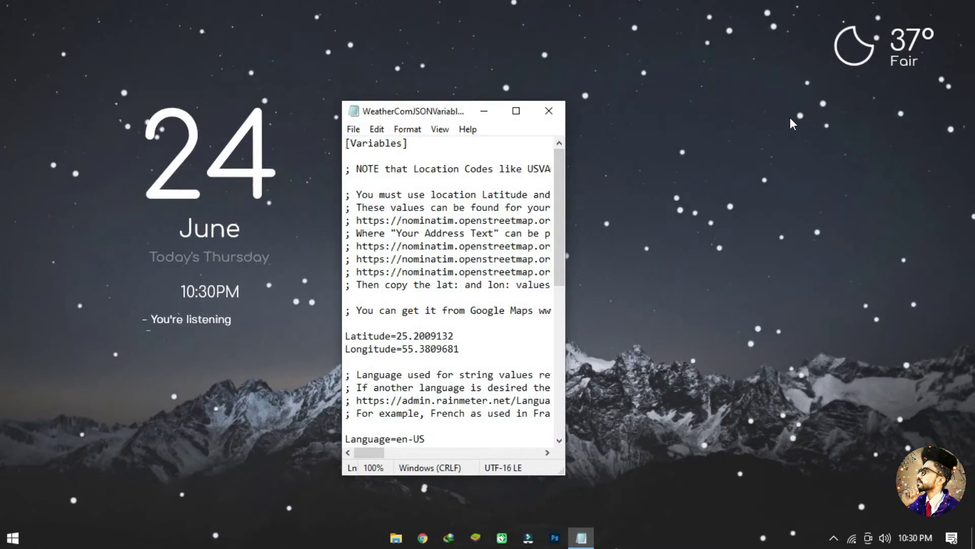
left_click(516, 113)
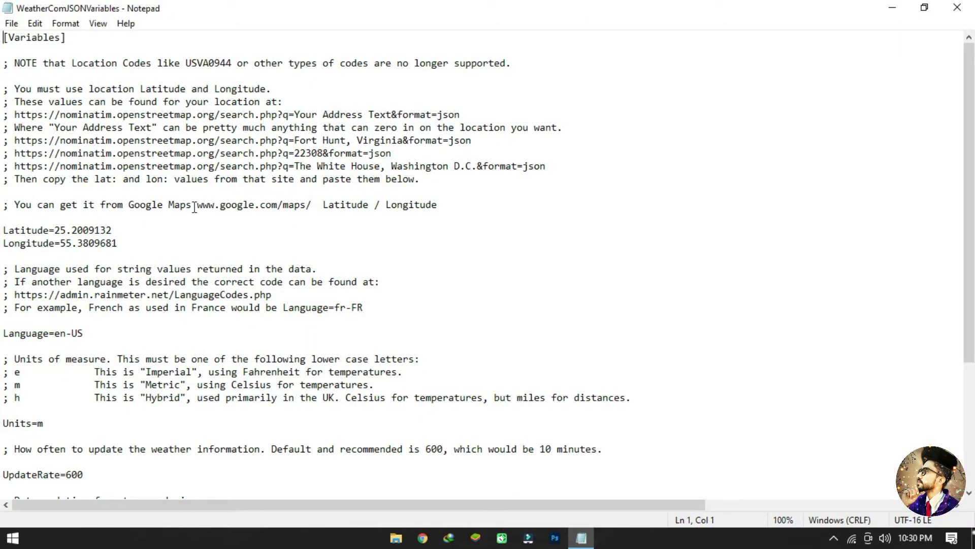
right_click(312, 206)
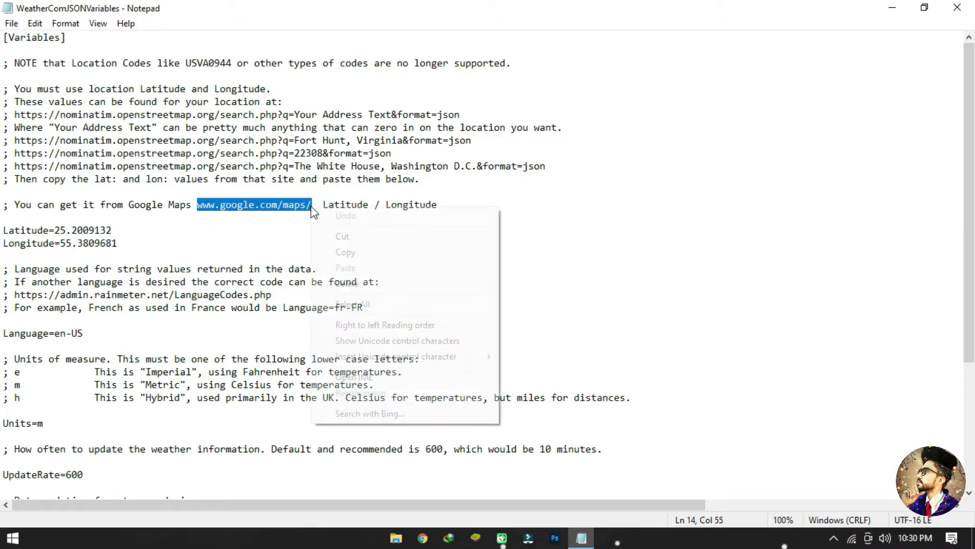
left_click(350, 254)
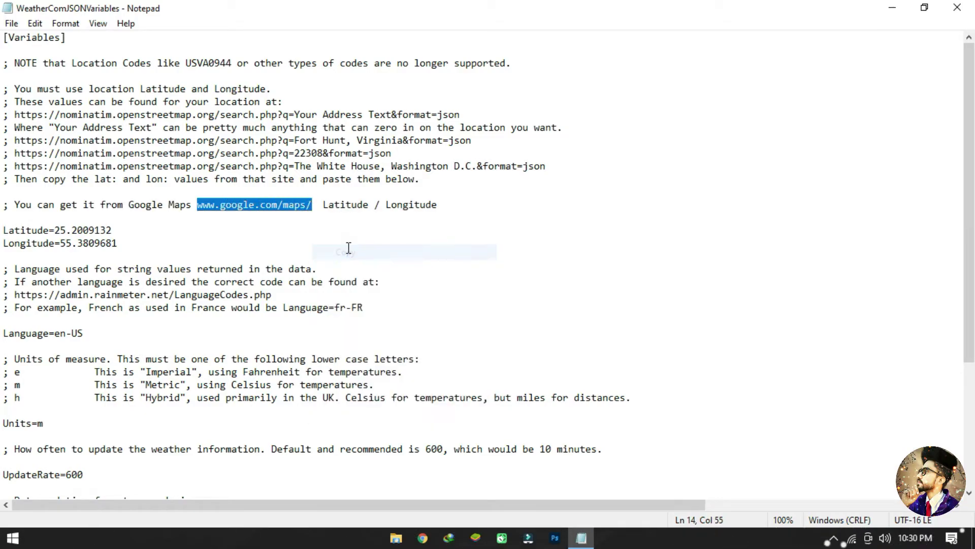
left_click(891, 10)
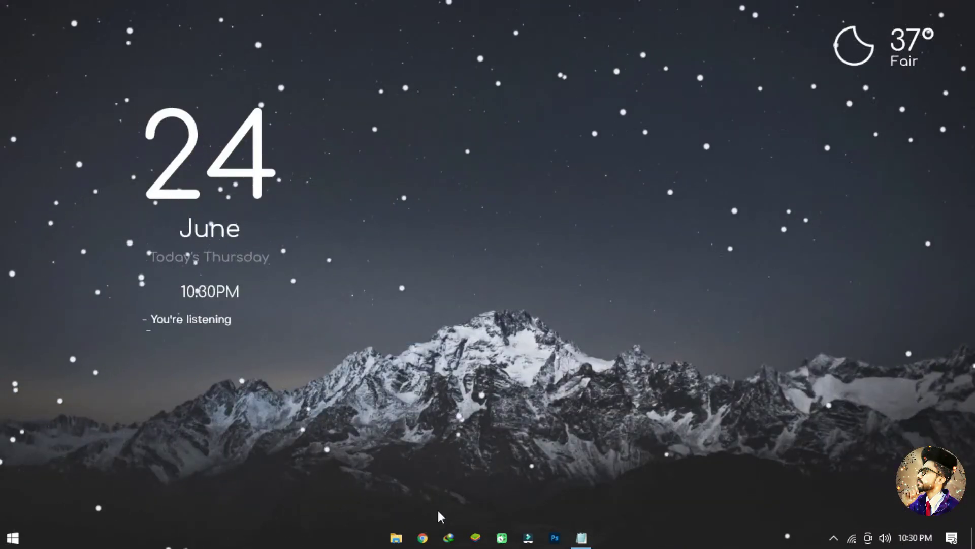
left_click(421, 538)
right_click(333, 37)
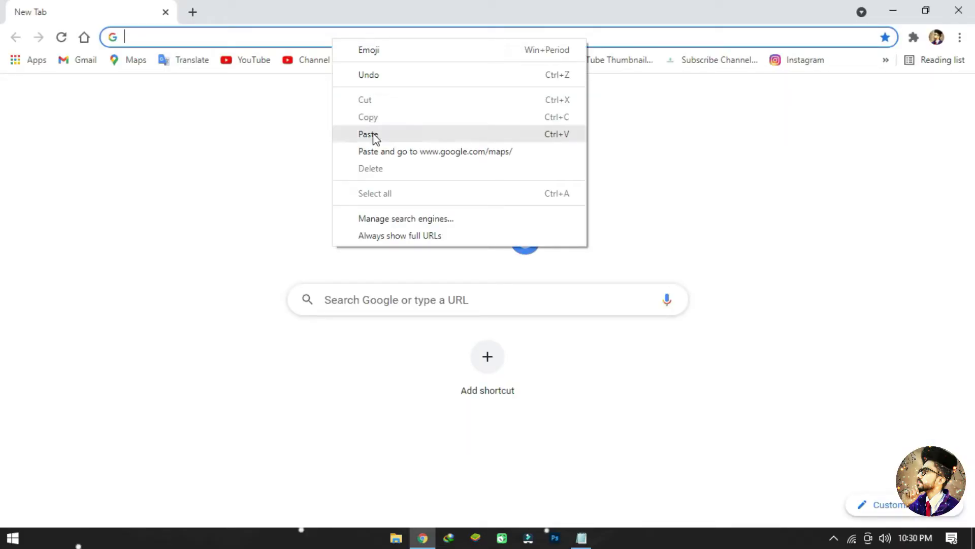
left_click(374, 137)
key("Return")
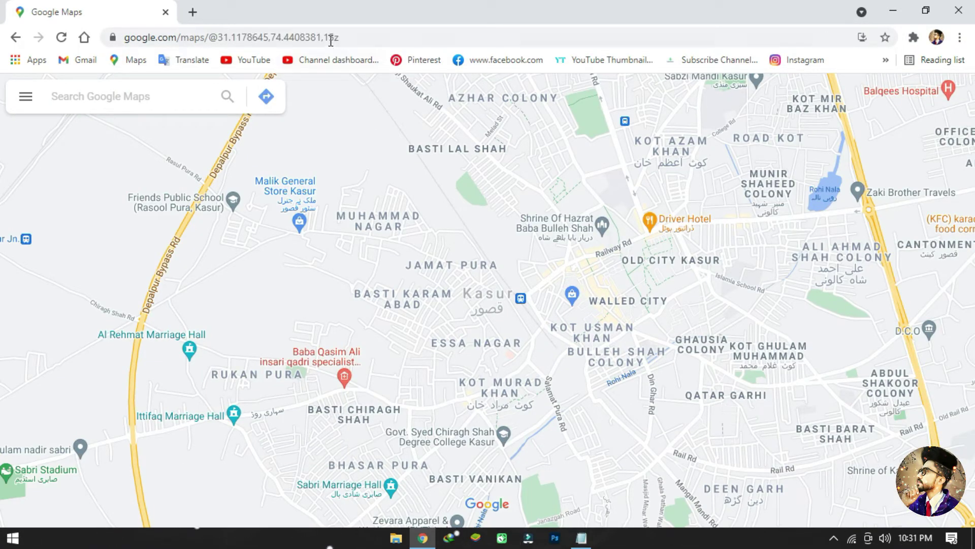
Copy the latitude from the Google Maps URL and replace the Latitude value in the Notepad variables file with it
double_click(314, 39)
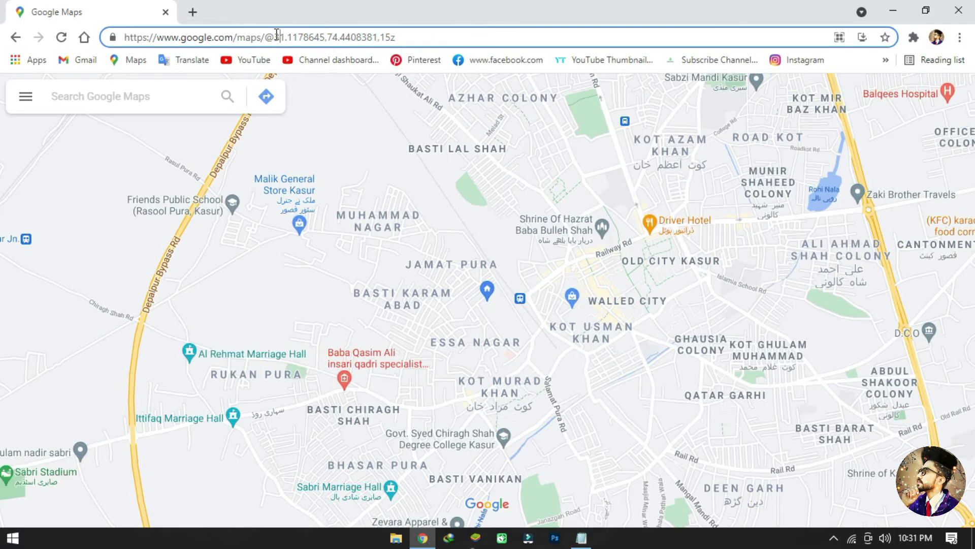
right_click(325, 41)
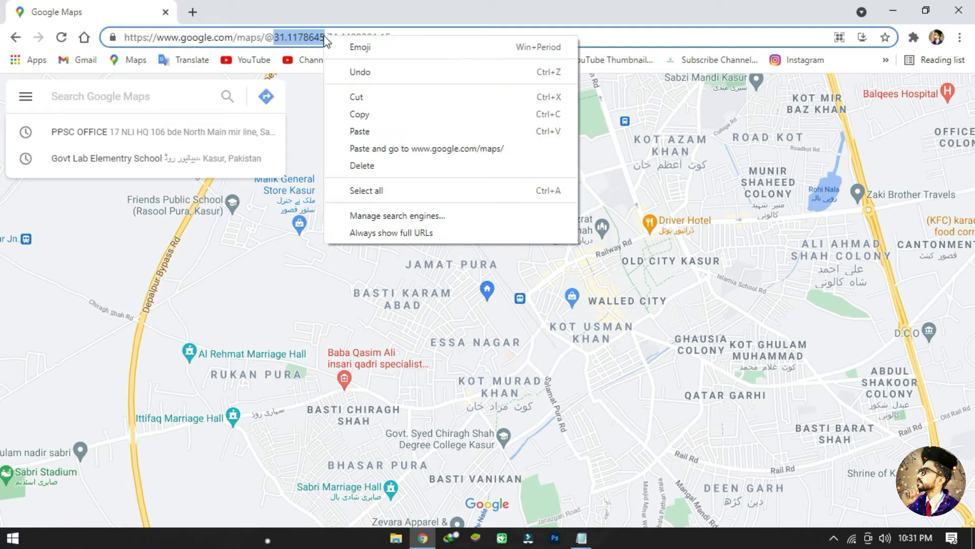
left_click(364, 116)
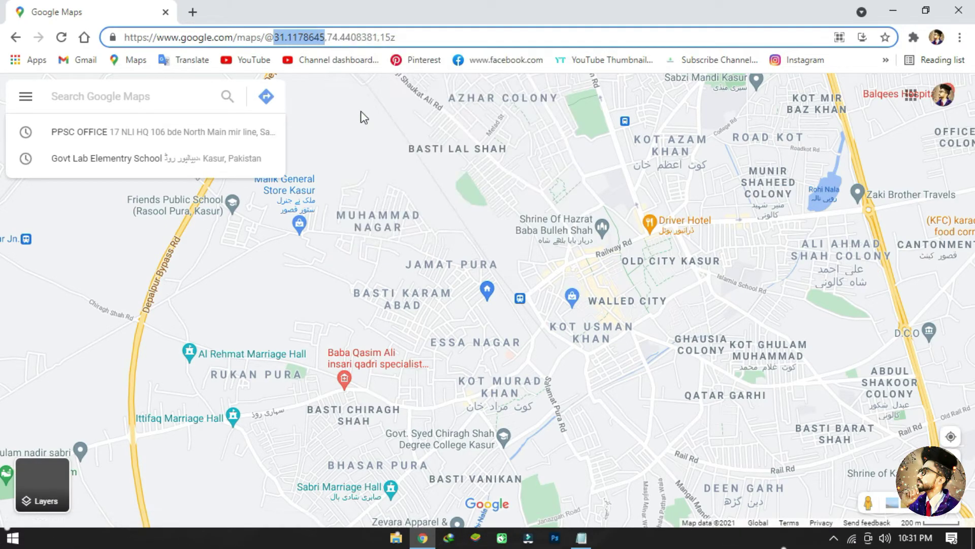
left_click(588, 537)
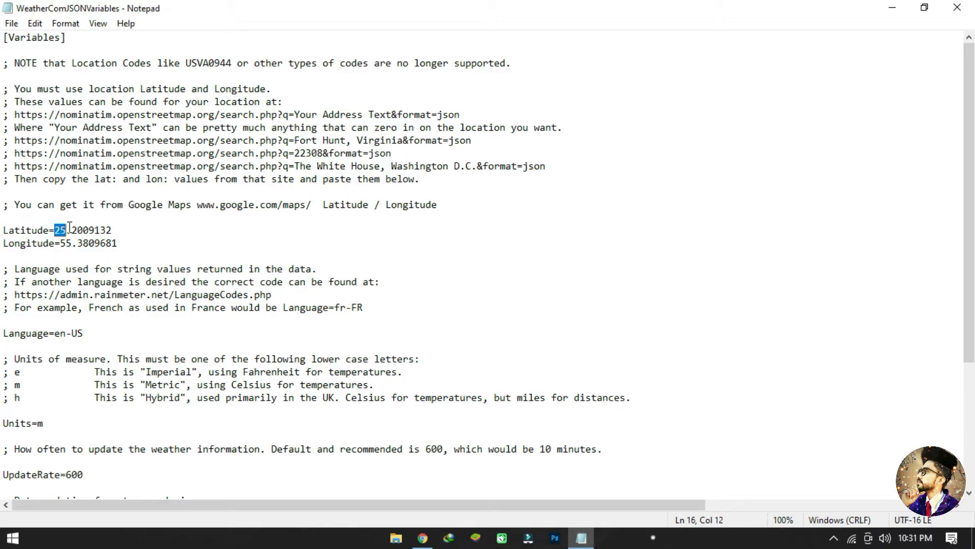
right_click(112, 227)
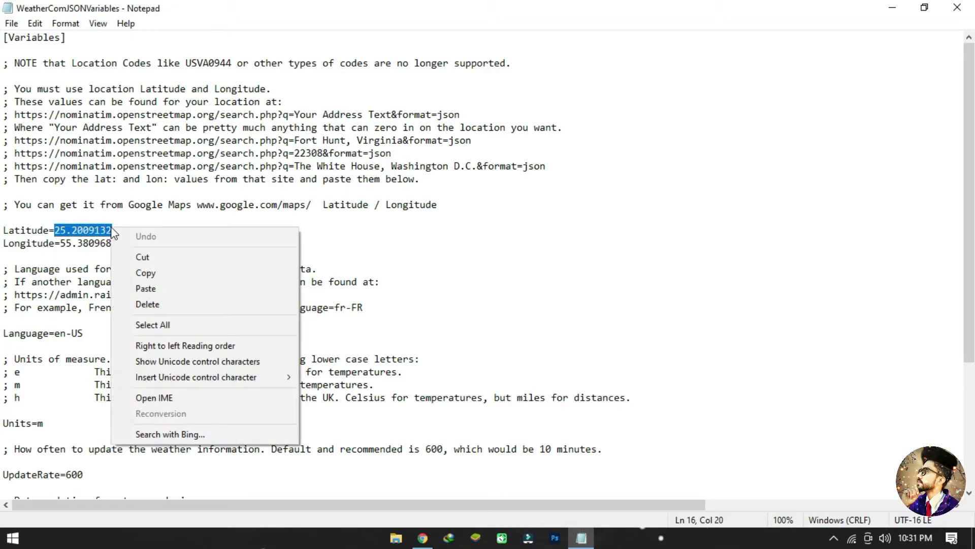
left_click(145, 288)
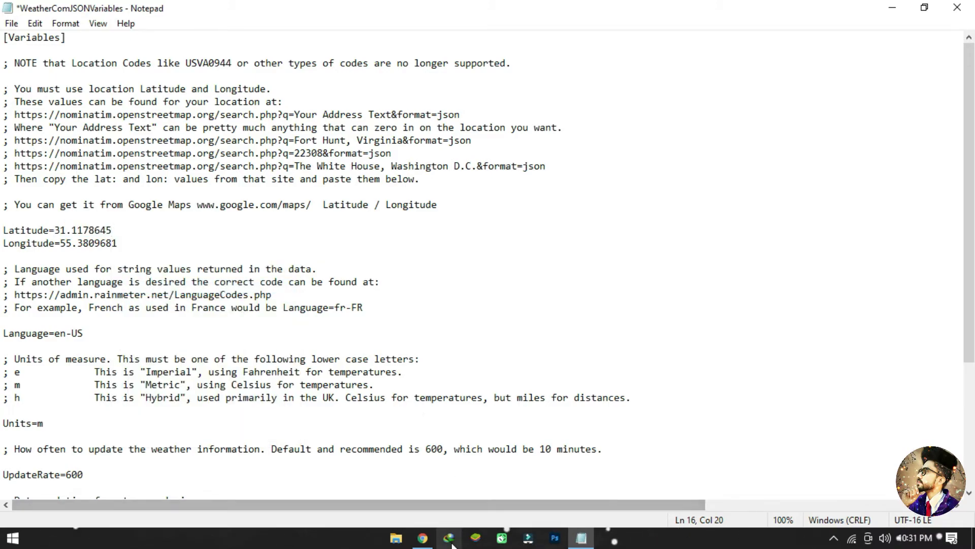
Copy the longitude from the Google Maps URL in Chrome and replace the Longitude value in the Notepad variables file with it
left_click(424, 538)
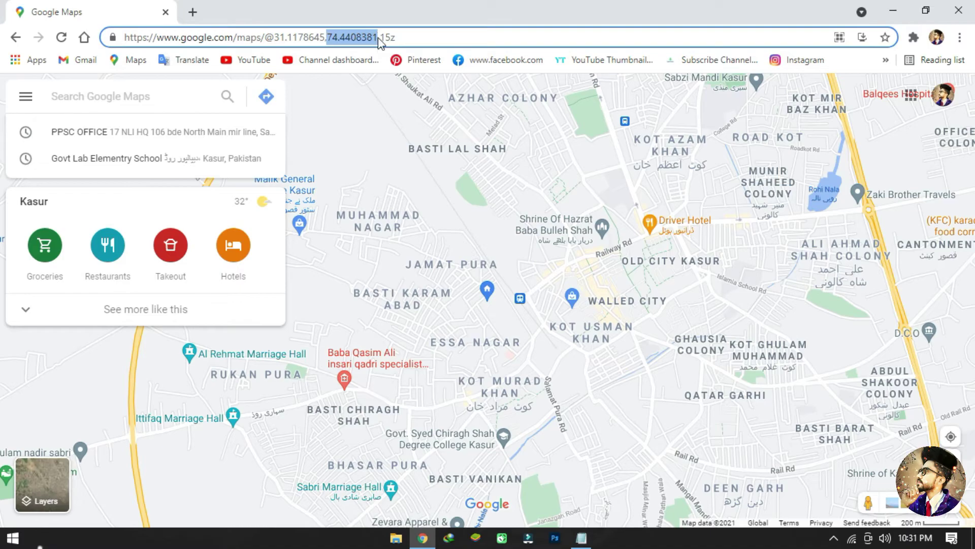
right_click(378, 37)
left_click(419, 116)
key("alt+Tab")
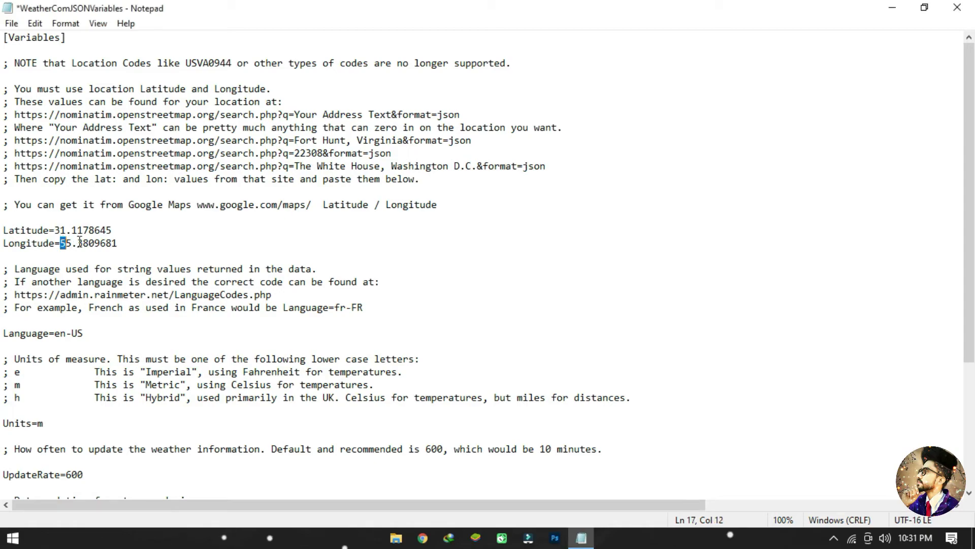
right_click(134, 243)
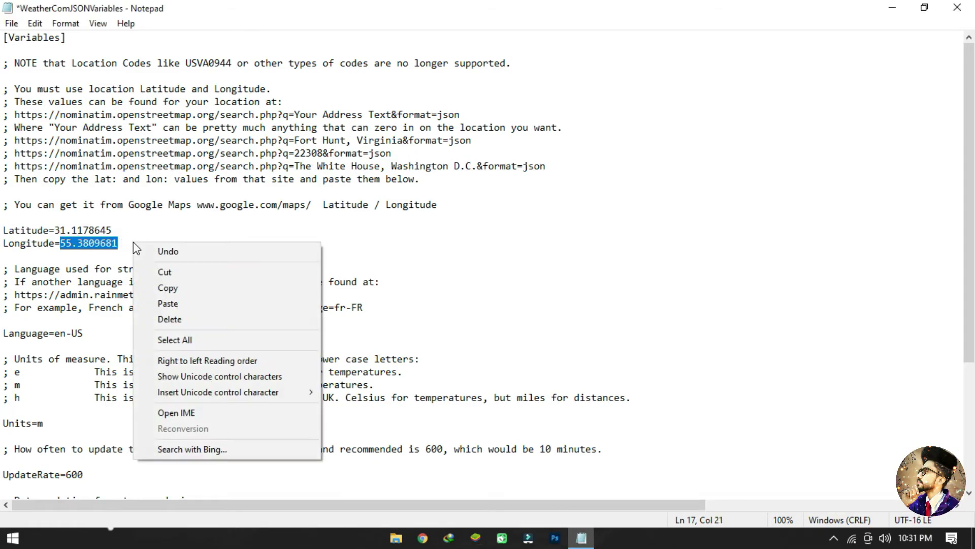
left_click(169, 303)
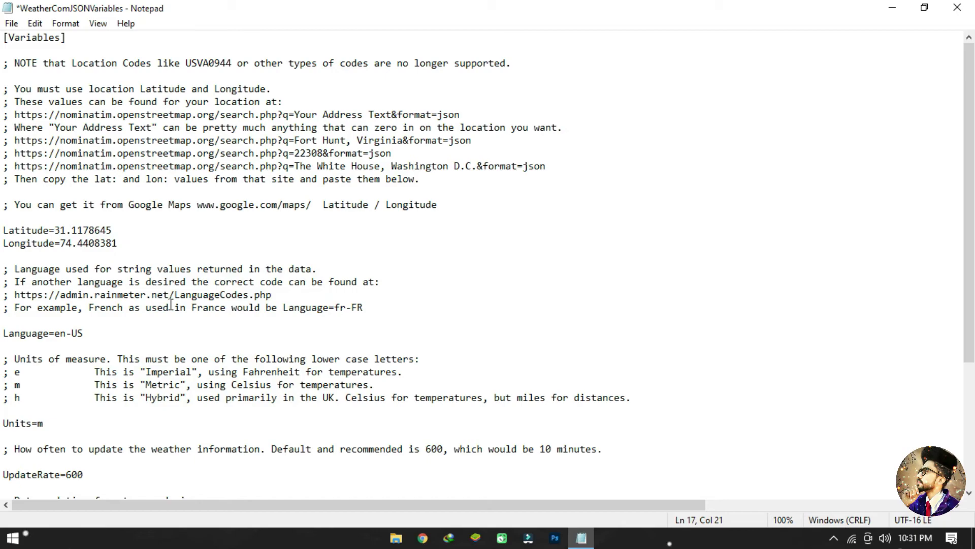
Save and close the weather variables file, and refresh the SmallCleanWeather skin on the desktop
left_click(11, 25)
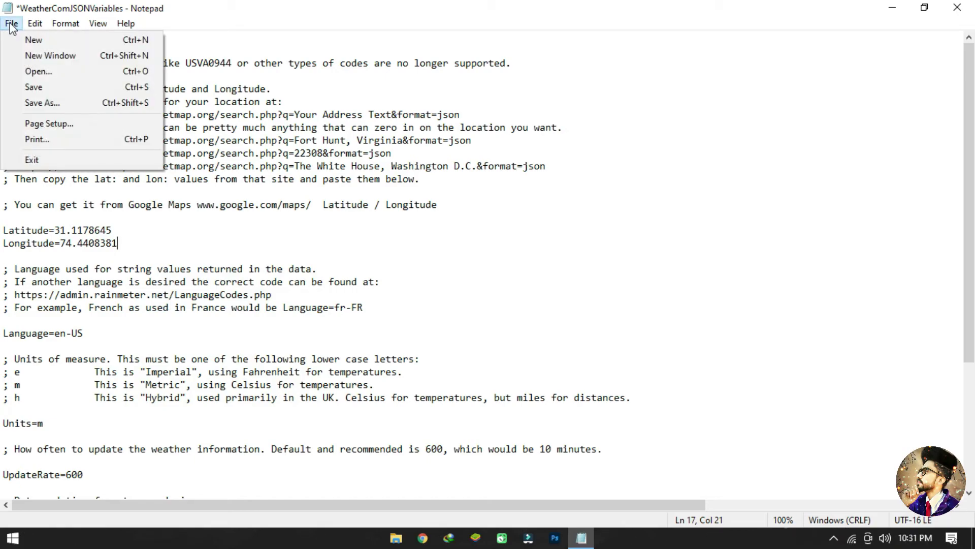
left_click(34, 88)
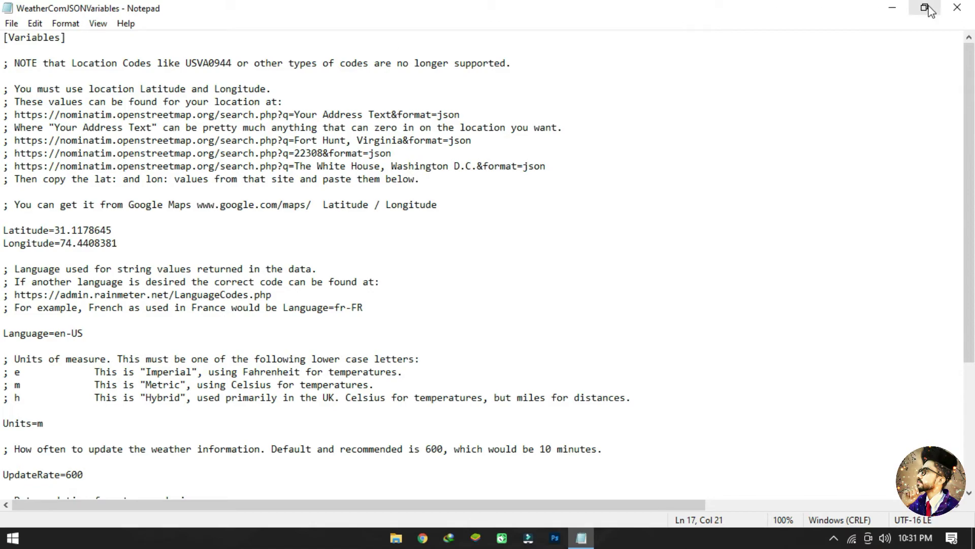
left_click(970, 10)
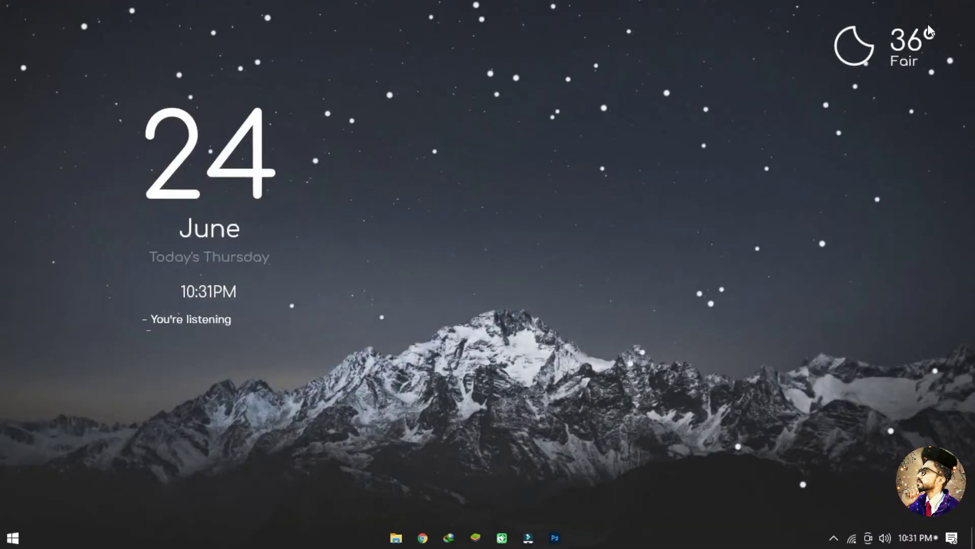
right_click(910, 43)
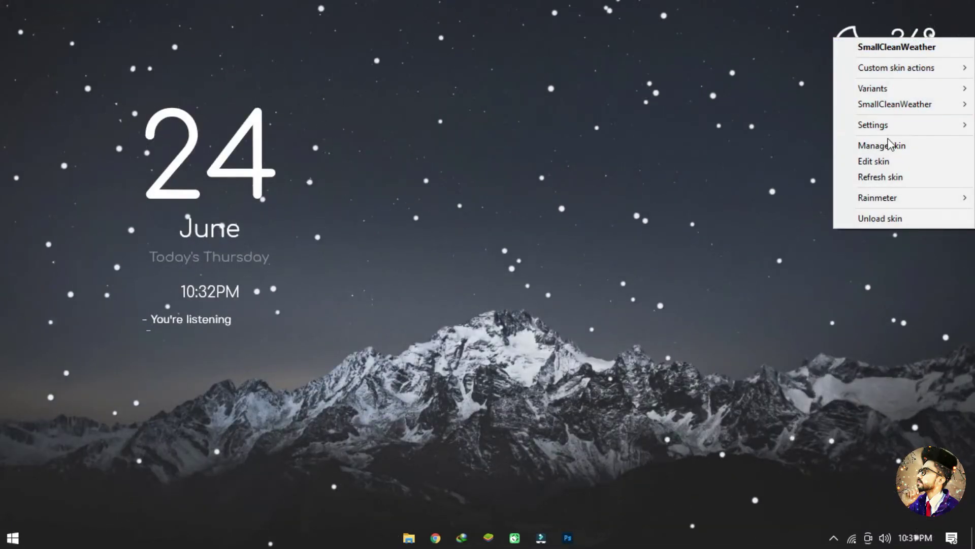
left_click(884, 177)
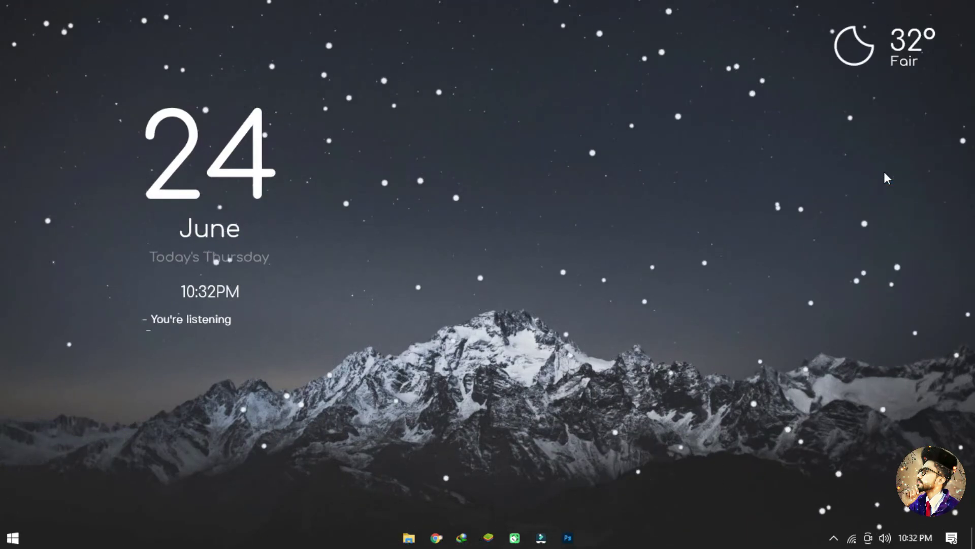
Set the SmallCleanWeather skin's position to On desktop
right_click(852, 52)
mouse_move(870, 140)
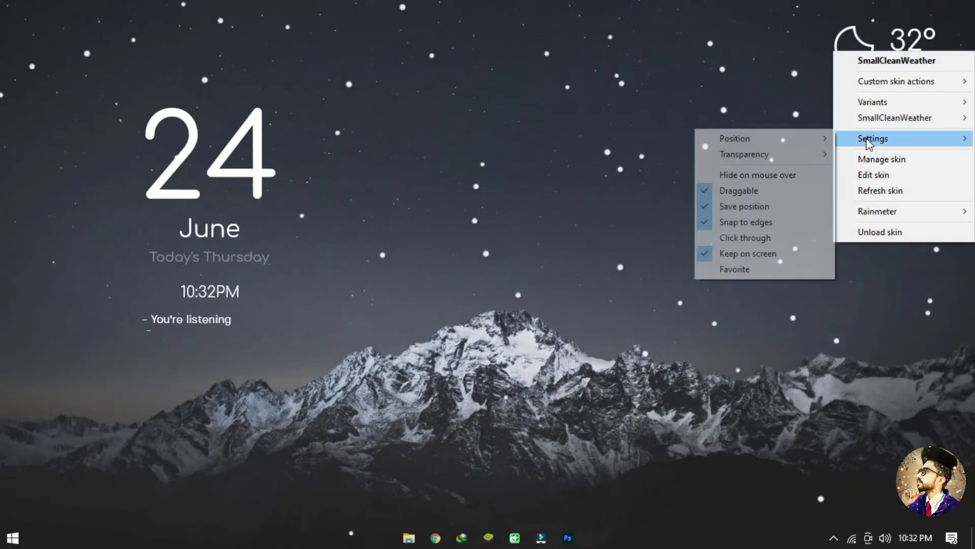
mouse_move(816, 145)
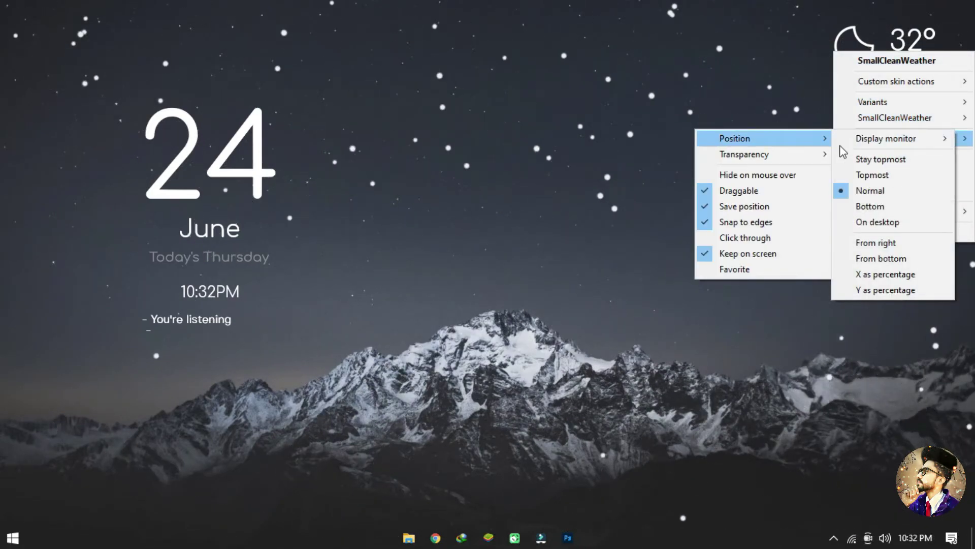
left_click(873, 225)
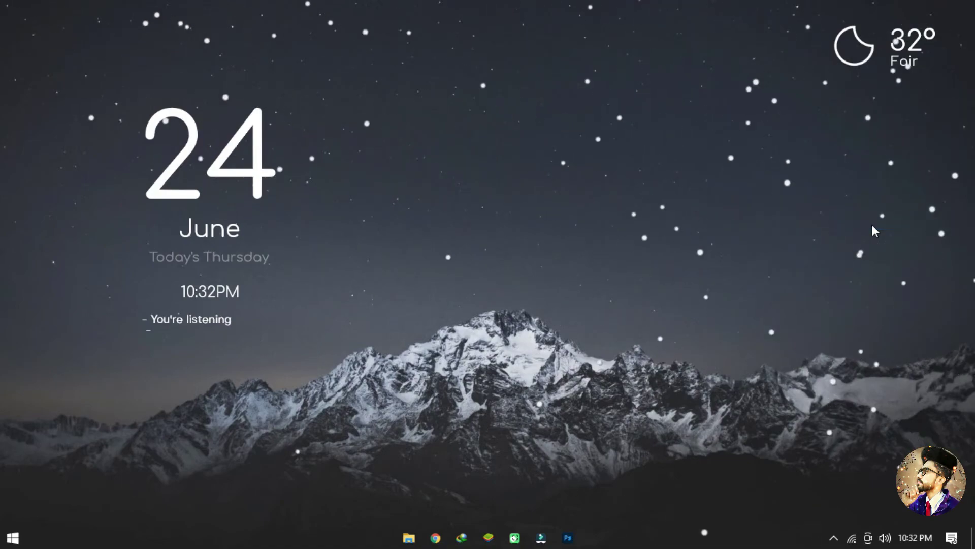
Set the Lumiero Date skin's position to On desktop
right_click(263, 162)
mouse_move(367, 229)
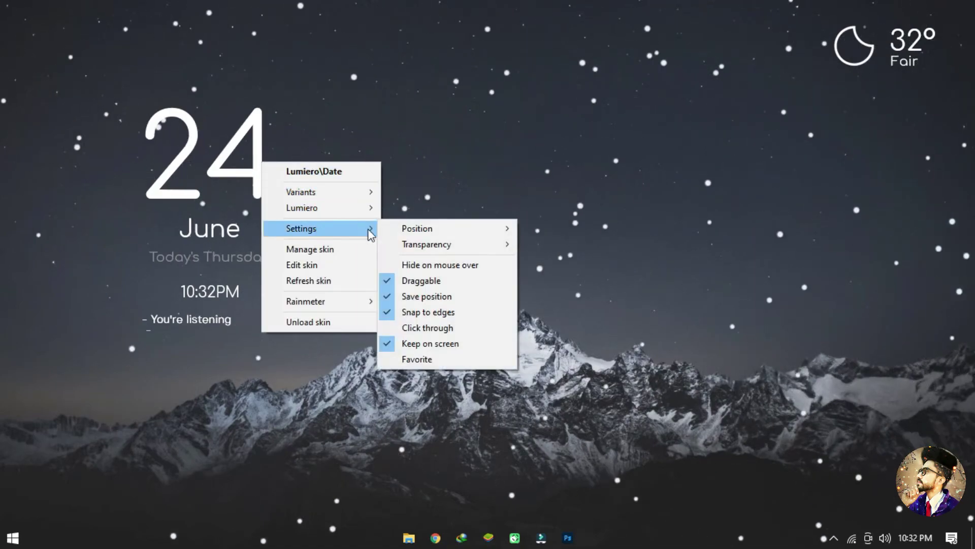
mouse_move(460, 225)
left_click(546, 310)
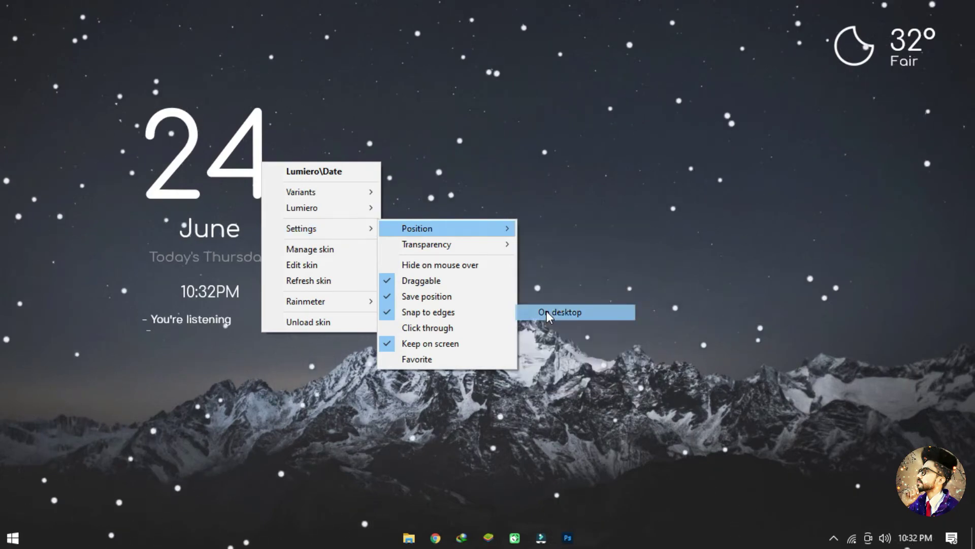
Set the Lumiero Time skin's position to On desktop
right_click(199, 288)
mouse_move(274, 360)
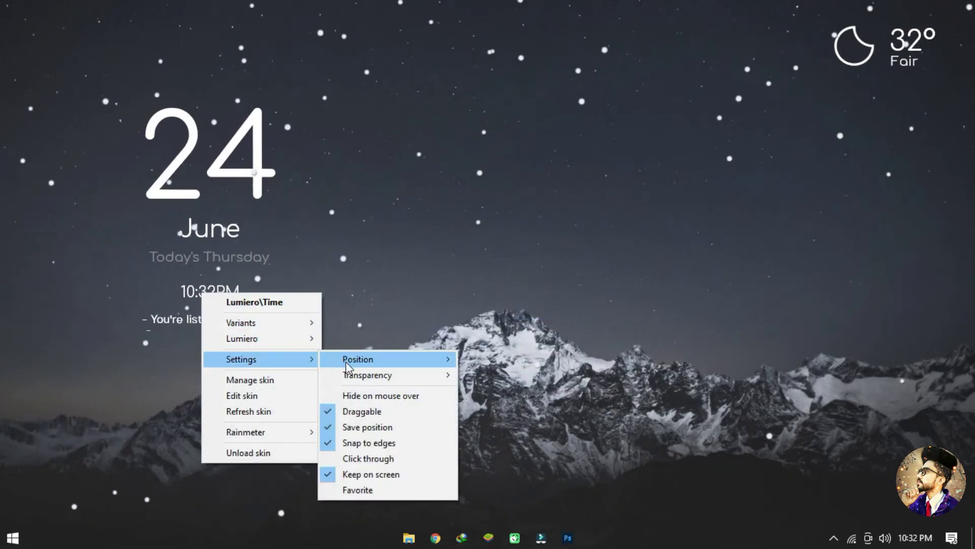
mouse_move(437, 359)
left_click(503, 441)
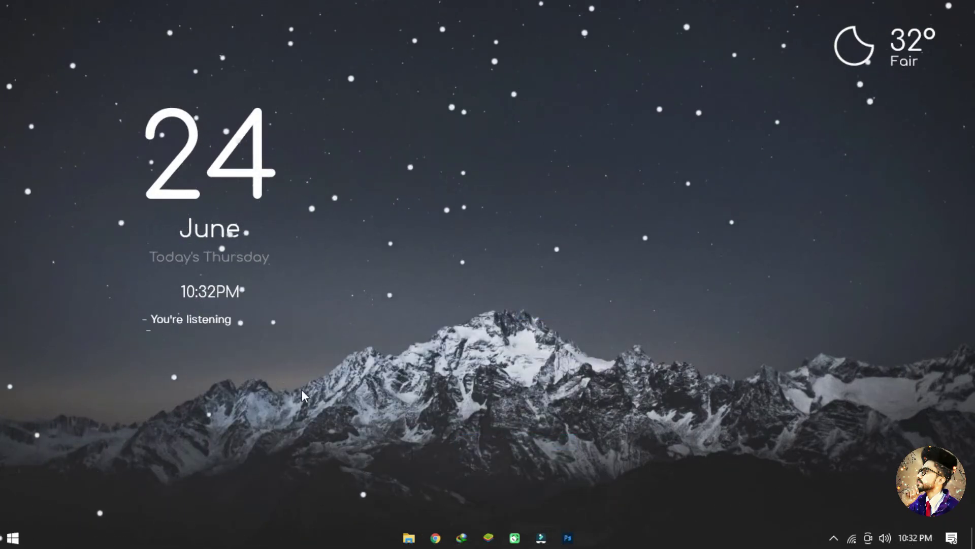
Set the Gina Song Info skin's position to On desktop
right_click(206, 319)
mouse_move(296, 387)
mouse_move(374, 389)
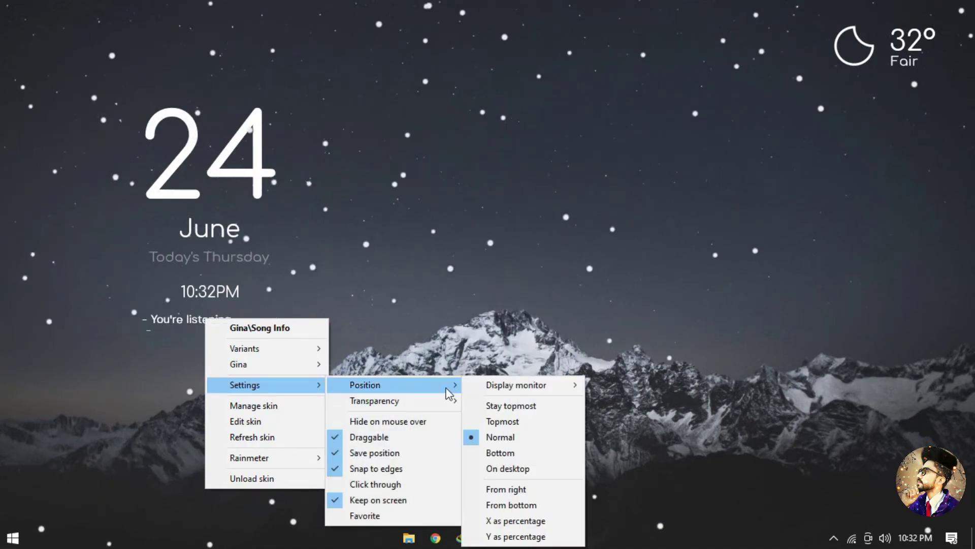
left_click(484, 468)
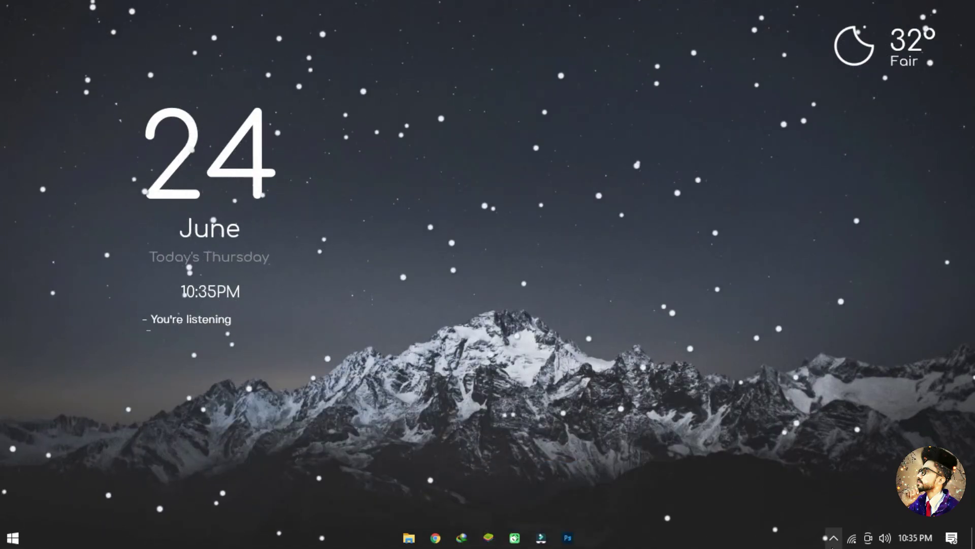
Load the Gina Settings.ini skin from the Rainmeter manager and close the manager window
left_click(833, 537)
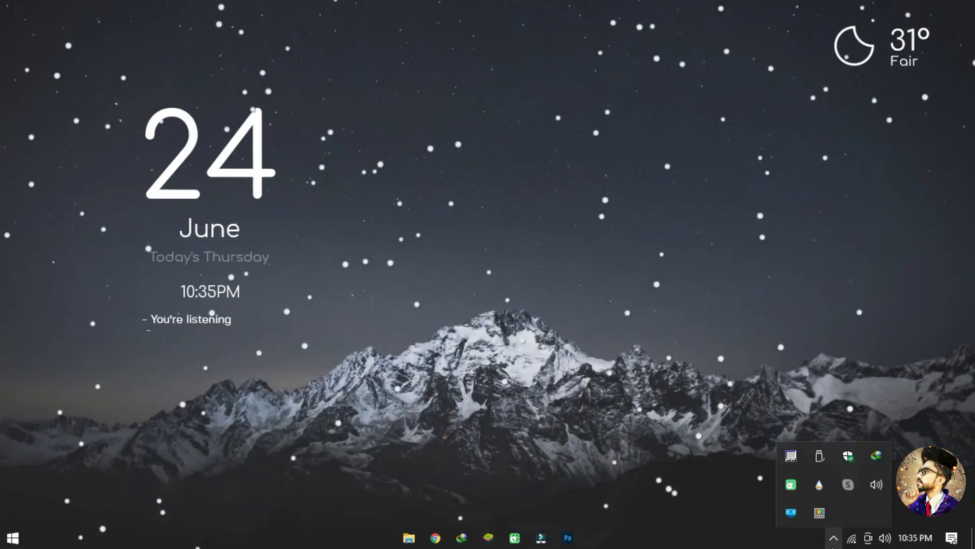
left_click(819, 486)
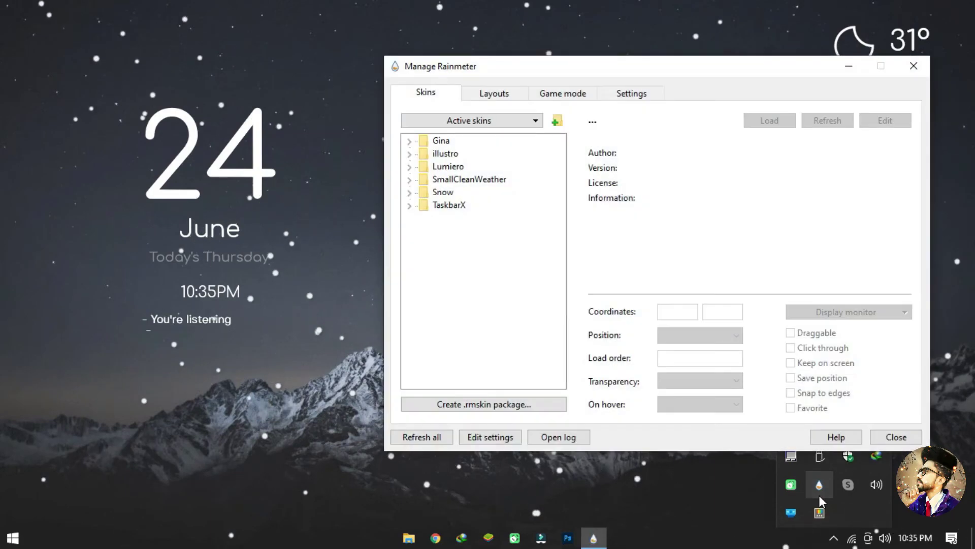
left_click(833, 537)
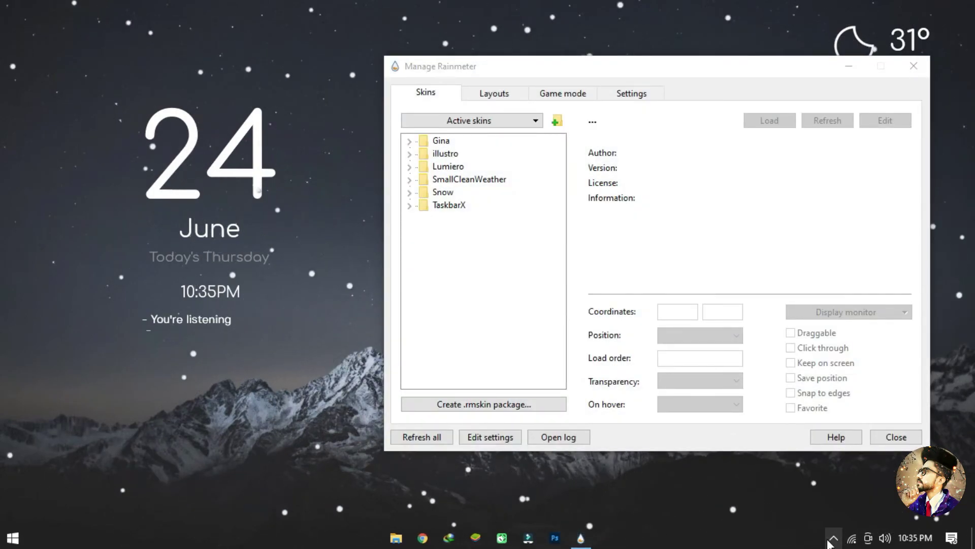
left_click(412, 142)
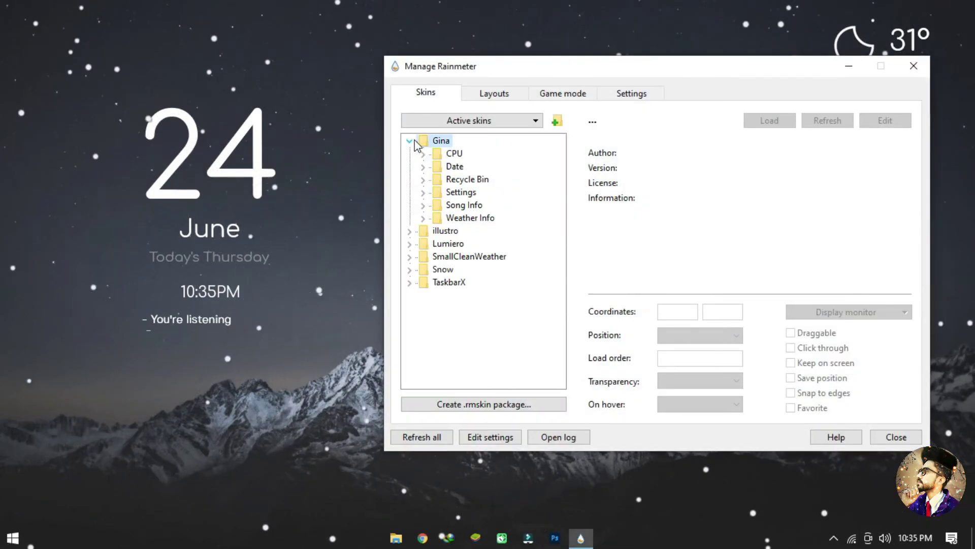
left_click(423, 192)
left_click(475, 205)
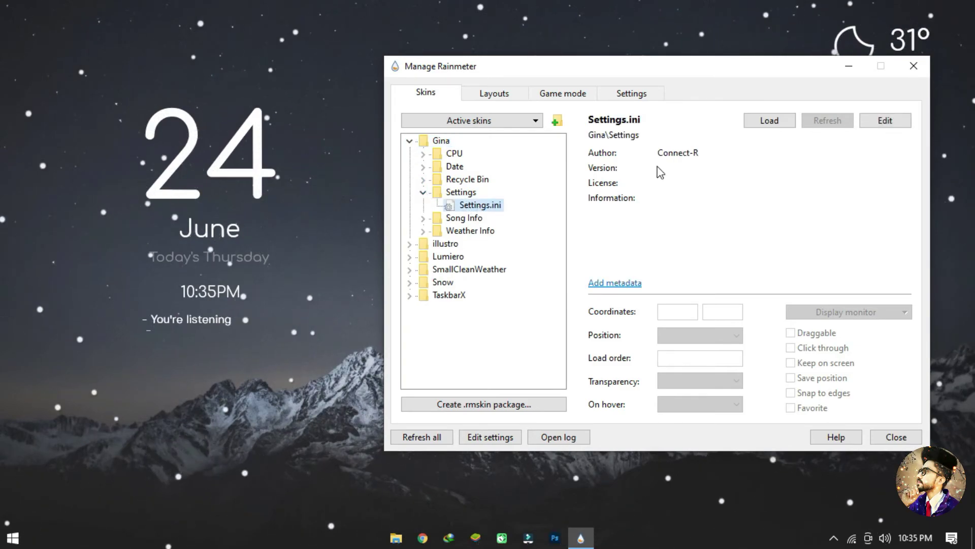
left_click(771, 123)
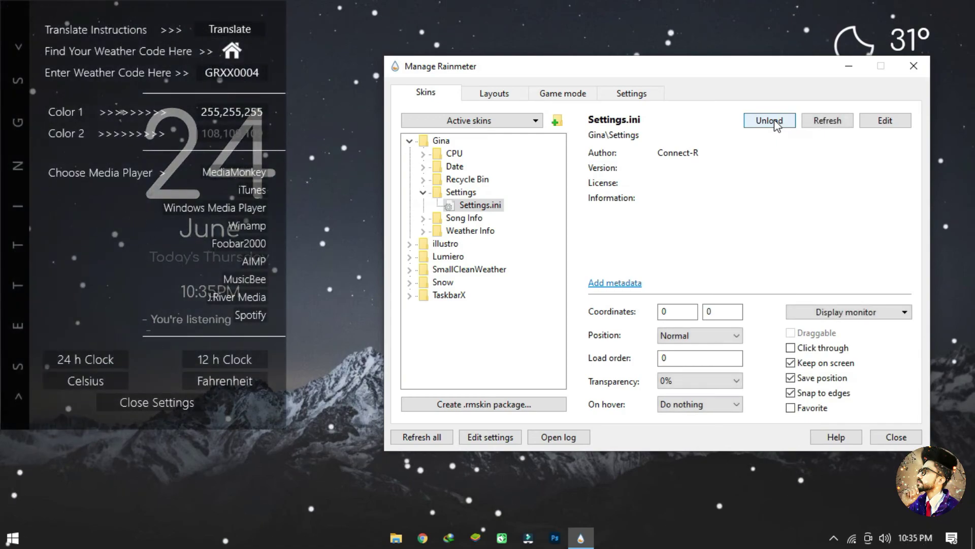
left_click(914, 66)
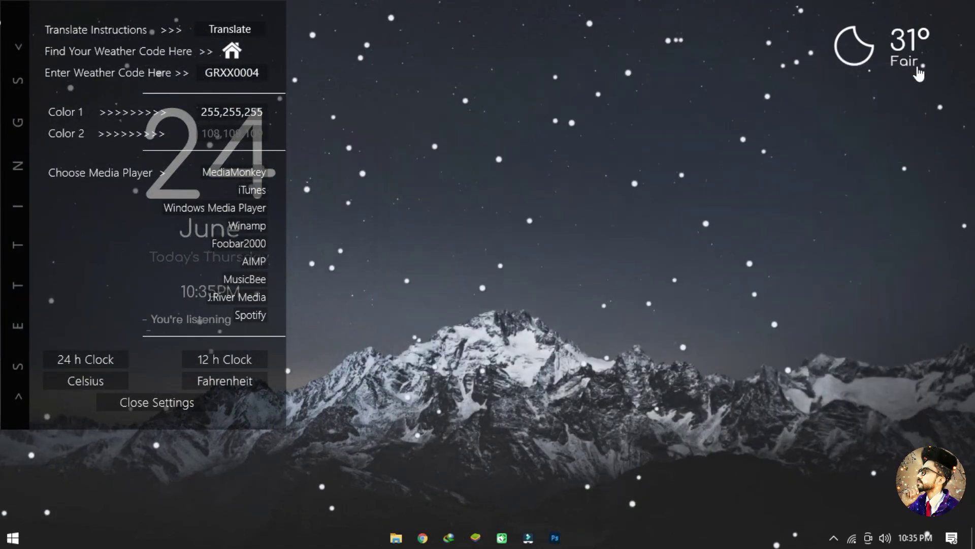
Choose Windows Media Player as Gina's media player, close the skin's settings, and play A Kiss For Amanda in the player
left_click(218, 212)
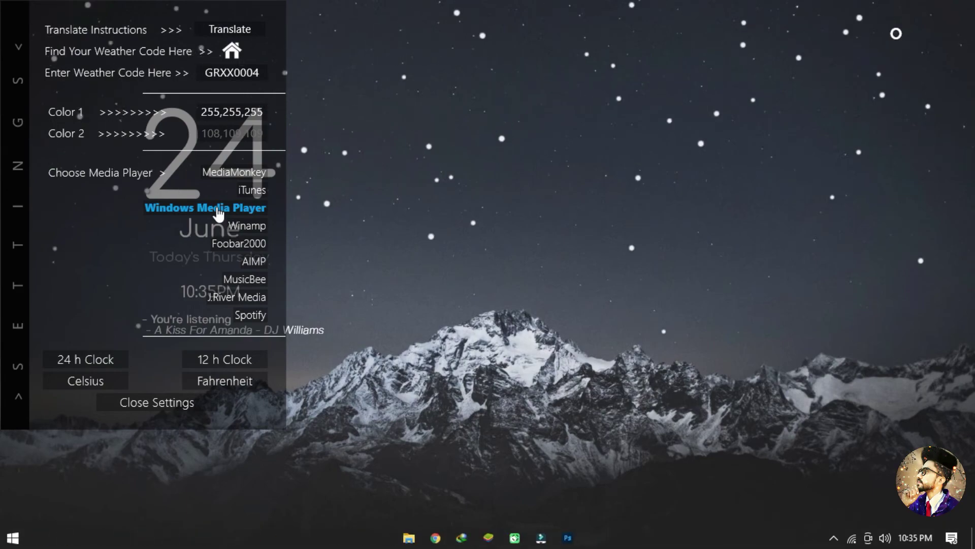
left_click(143, 406)
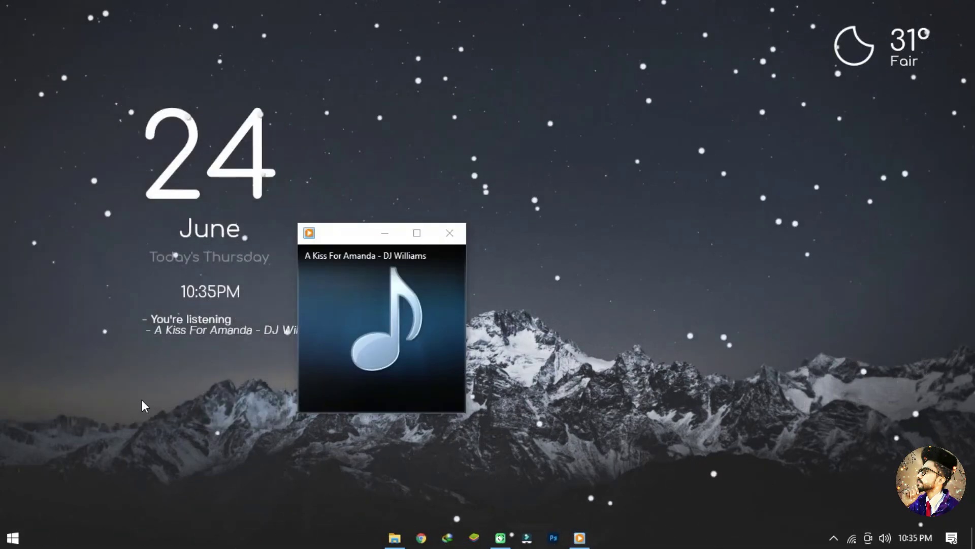
mouse_move(377, 309)
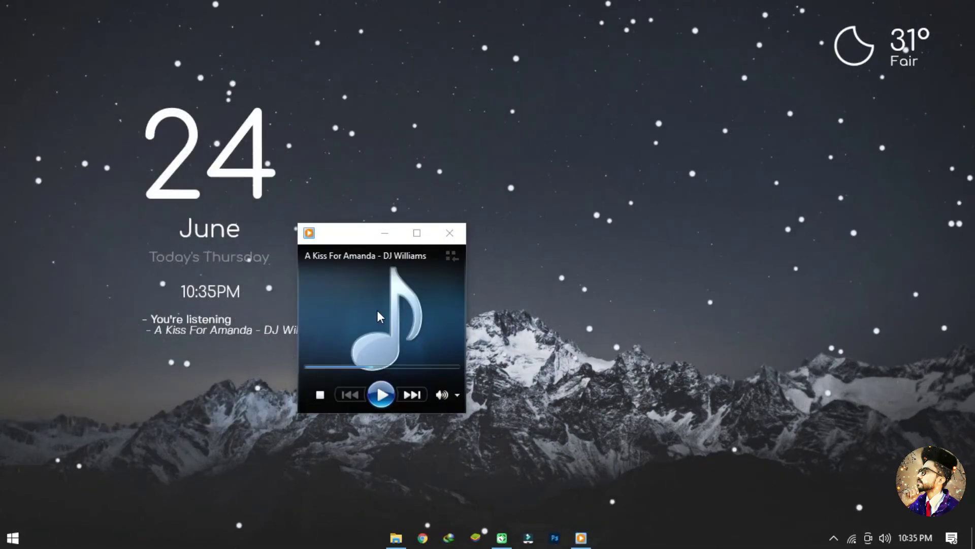
left_click(378, 384)
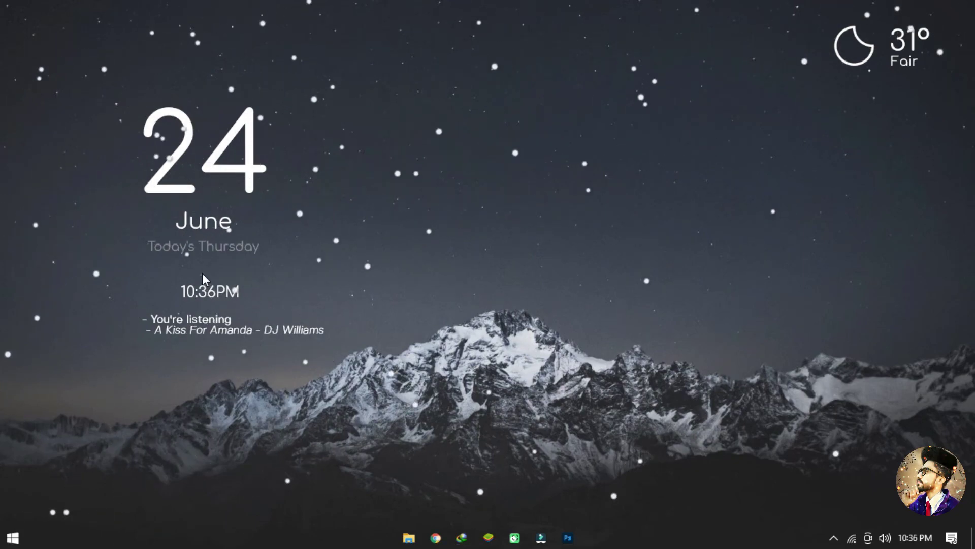
Move the time widget up beneath the weekday line and the song info widget directly beneath the time
left_click_drag(215, 288, 202, 274)
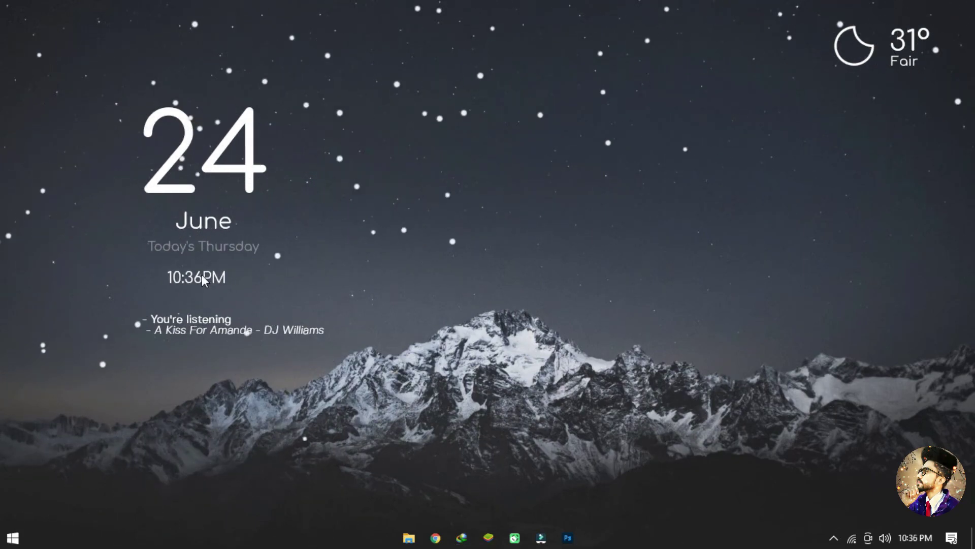
left_click_drag(215, 335, 199, 315)
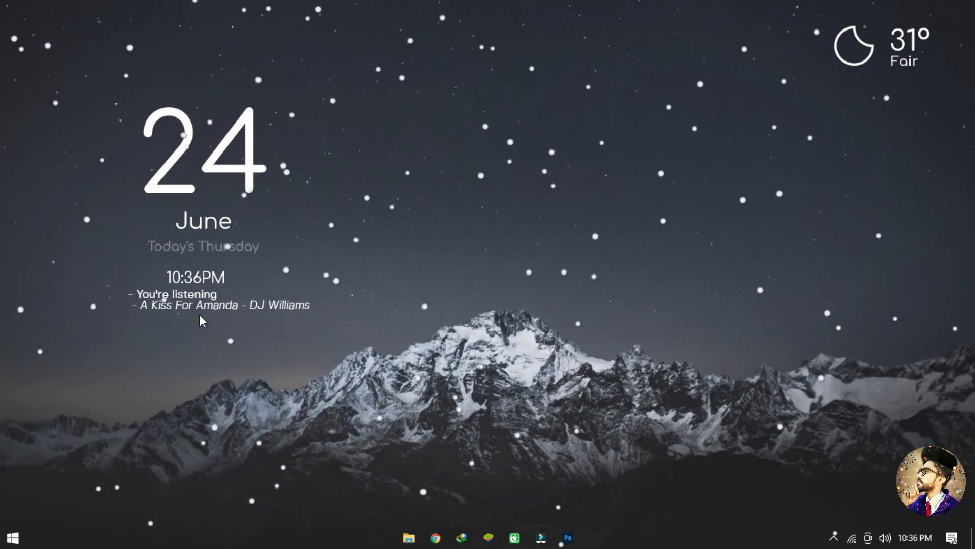